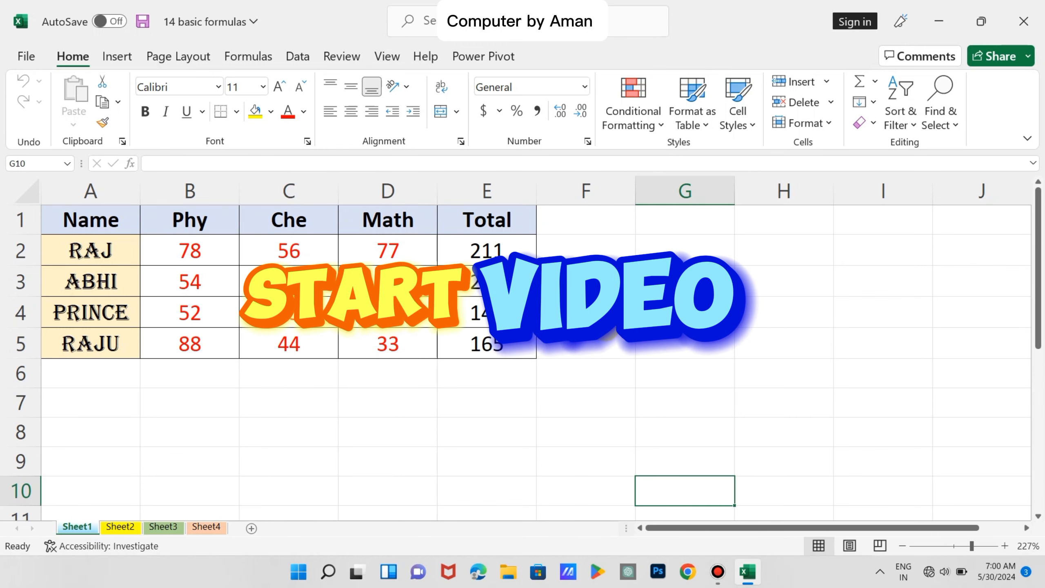
Step: Dismiss the Windows Security notification about updating virus protection
{"action": "scroll", "coordinate": [603, 325], "scroll_direction": "down", "scroll_amount": 1}
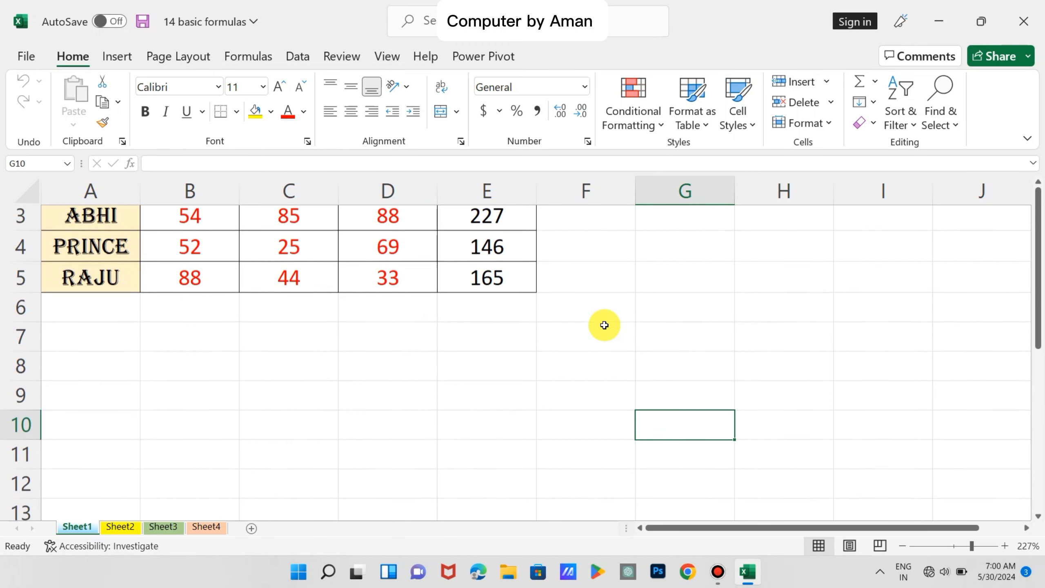
{"action": "scroll", "coordinate": [603, 326], "scroll_direction": "up", "scroll_amount": 1}
{"action": "scroll", "coordinate": [604, 325], "scroll_direction": "right", "scroll_amount": 1}
{"action": "scroll", "coordinate": [604, 325], "scroll_direction": "left", "scroll_amount": 1}
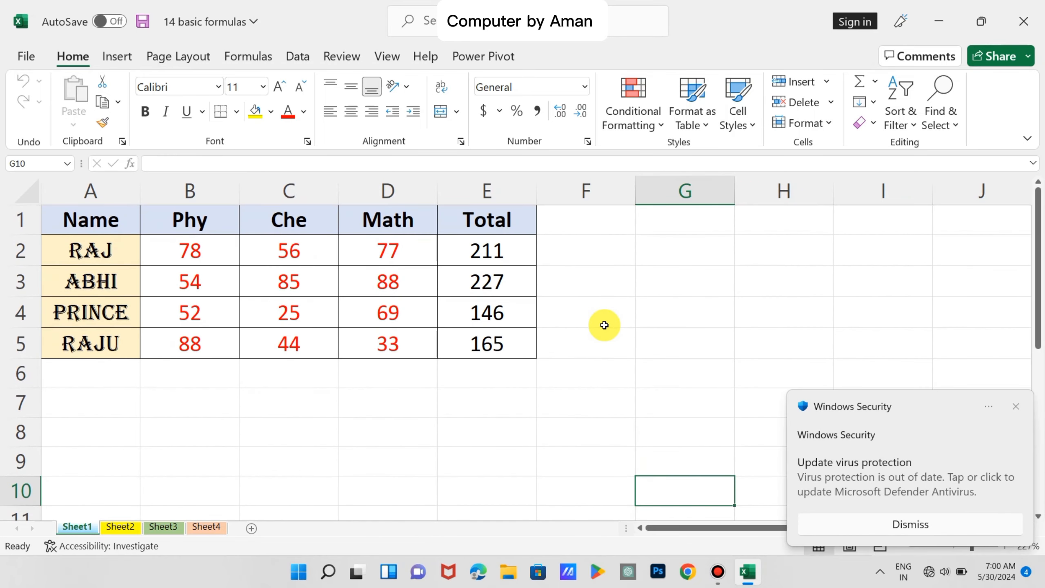
{"action": "left_click", "coordinate": [1016, 407]}
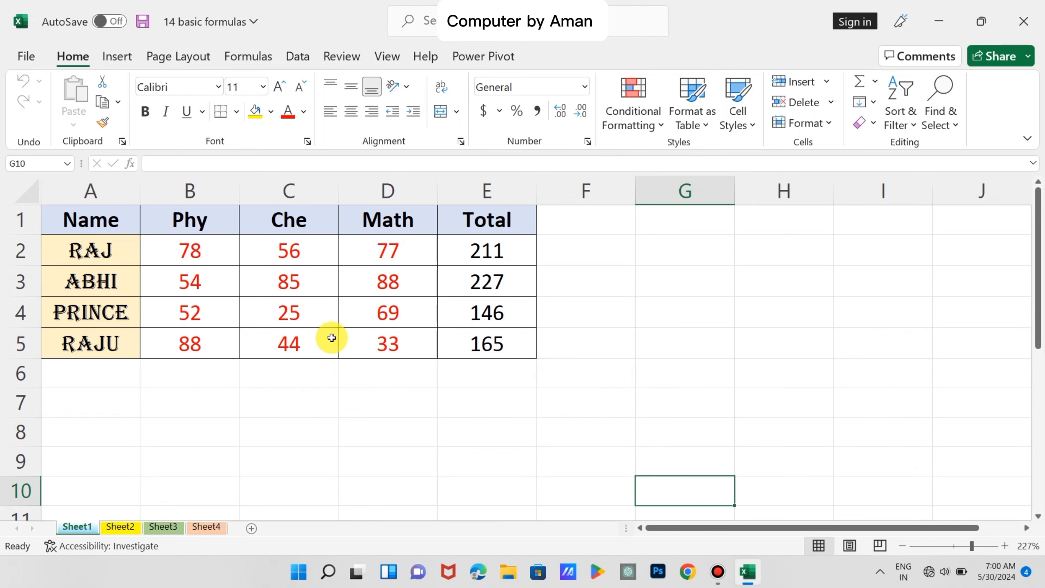
{"action": "scroll", "coordinate": [321, 336], "scroll_direction": "right", "scroll_amount": 2}
{"action": "scroll", "coordinate": [321, 335], "scroll_direction": "left", "scroll_amount": 2}
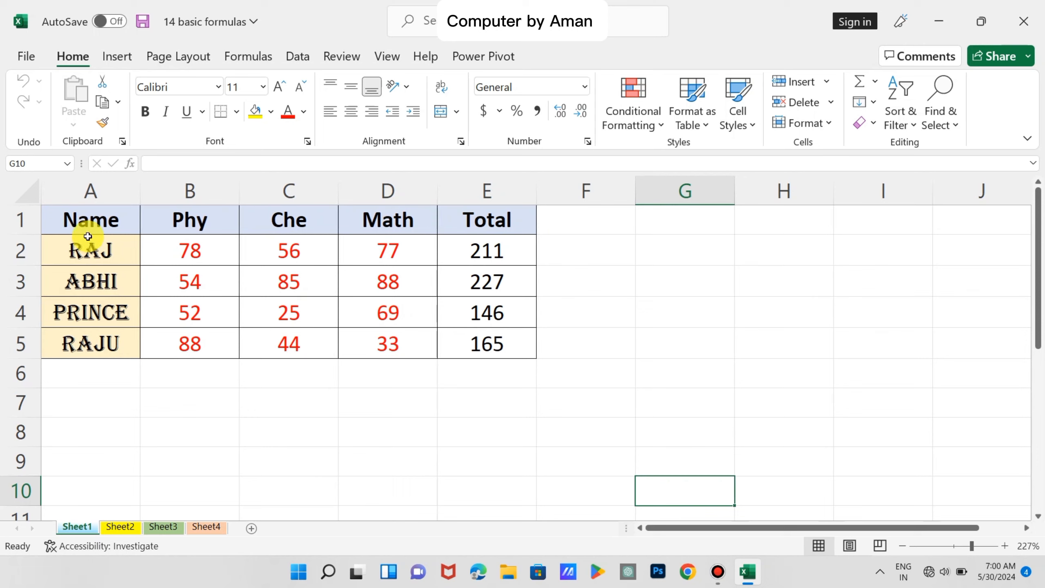
Step: Examine the names, subject marks and totals on Sheet1, look through Sheet2, Sheet3 and Sheet4, and return to Sheet1
{"action": "left_click", "coordinate": [49, 218]}
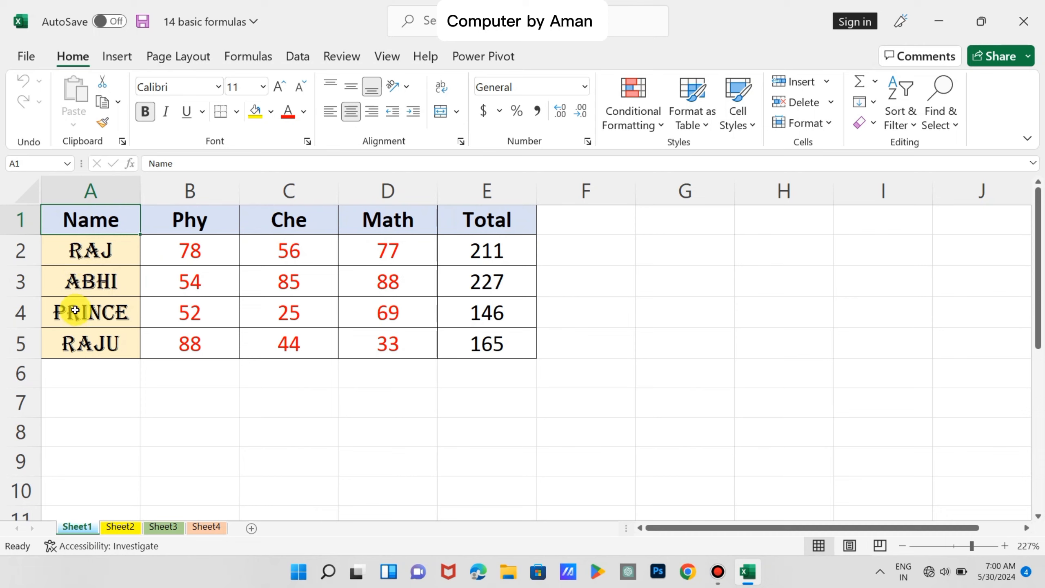
{"action": "left_click", "coordinate": [179, 256]}
{"action": "left_click_drag", "start_coordinate": [178, 256], "coordinate": [387, 338]}
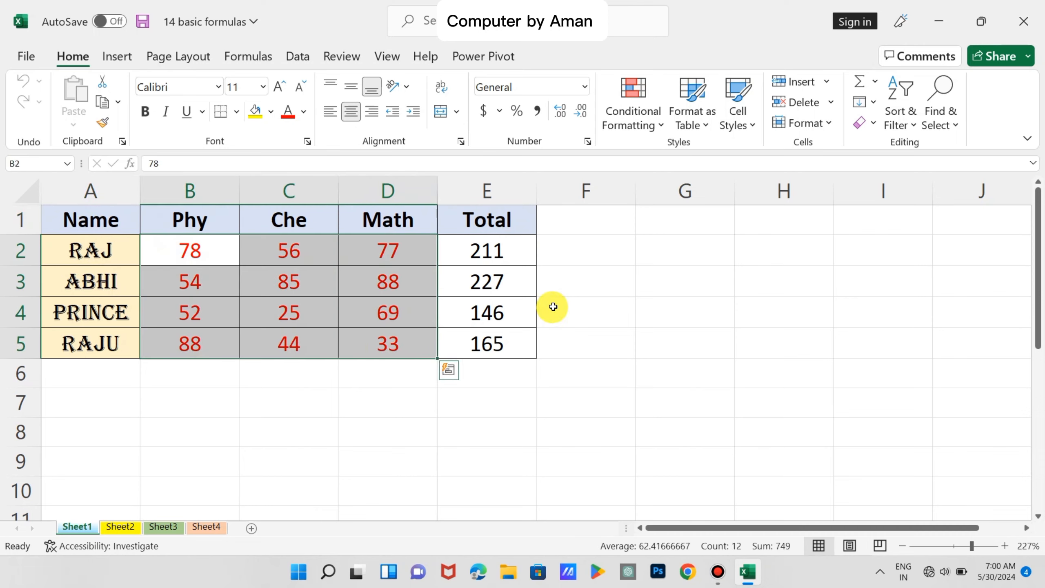
{"action": "left_click_drag", "start_coordinate": [493, 245], "coordinate": [509, 342]}
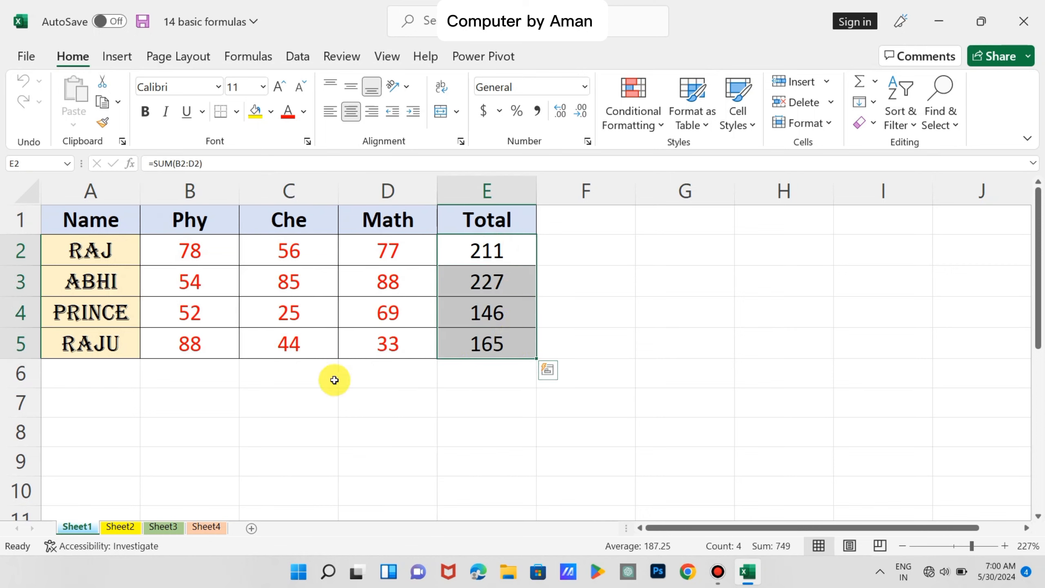
{"action": "left_click", "coordinate": [241, 411]}
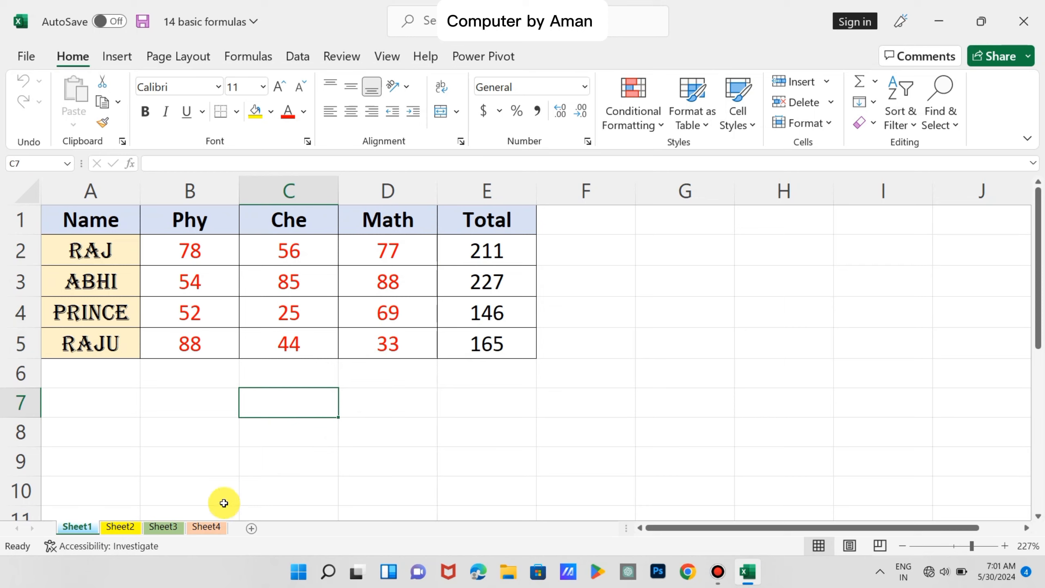
{"action": "left_click", "coordinate": [404, 461]}
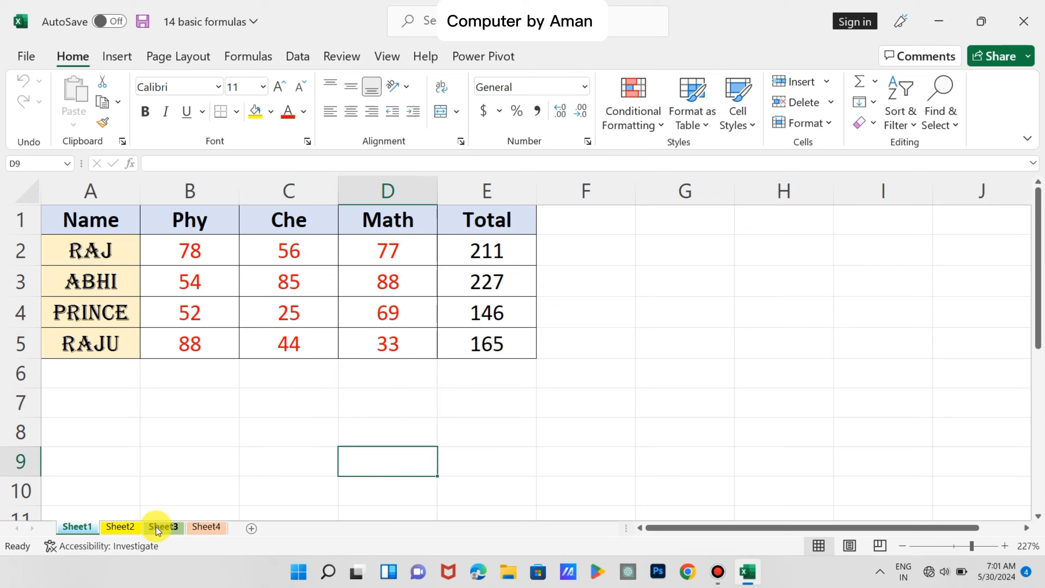
{"action": "left_click", "coordinate": [125, 530]}
{"action": "left_click", "coordinate": [163, 528]}
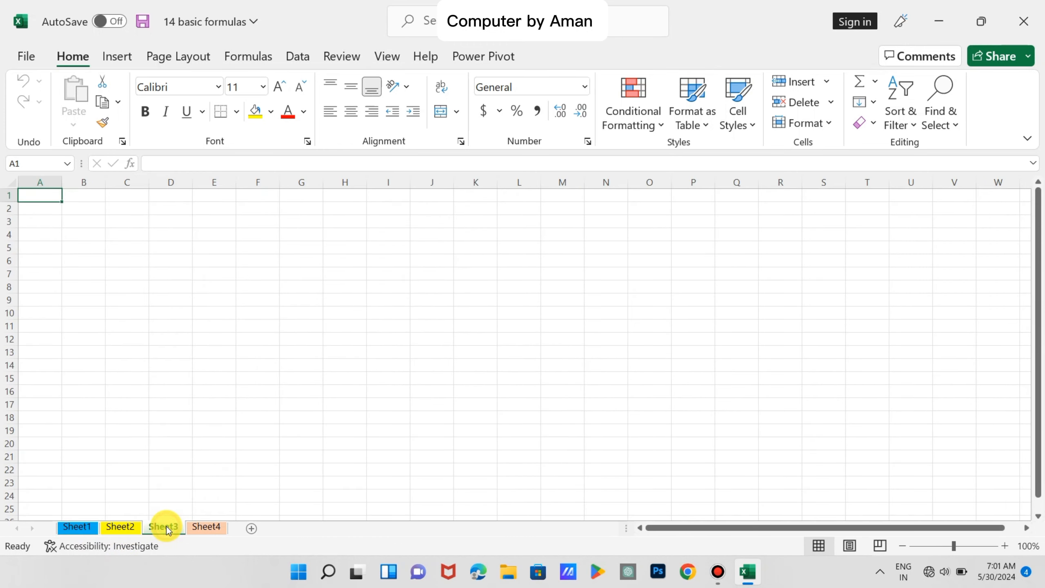
{"action": "left_click", "coordinate": [208, 528]}
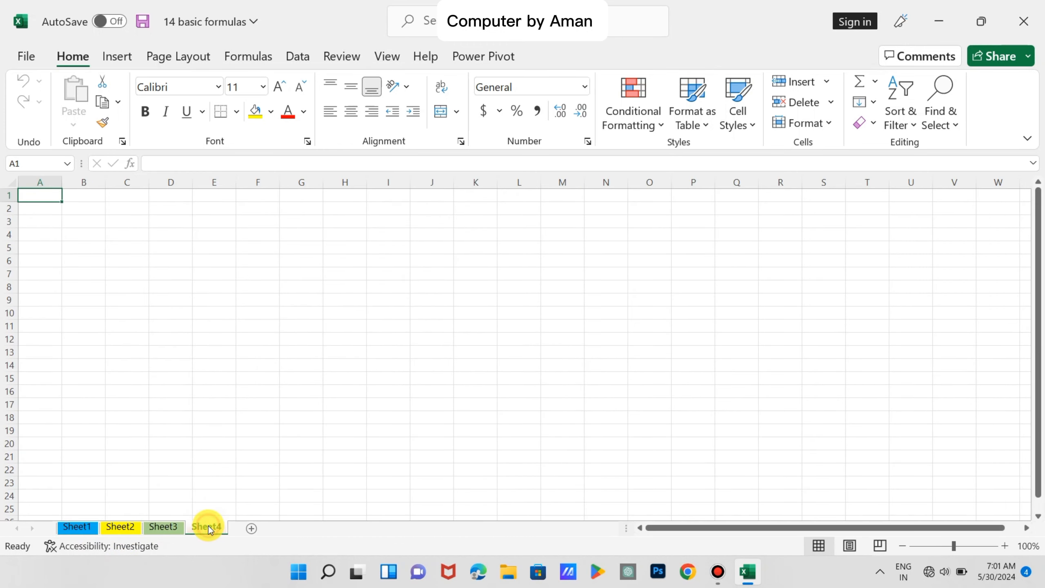
{"action": "left_click", "coordinate": [75, 530]}
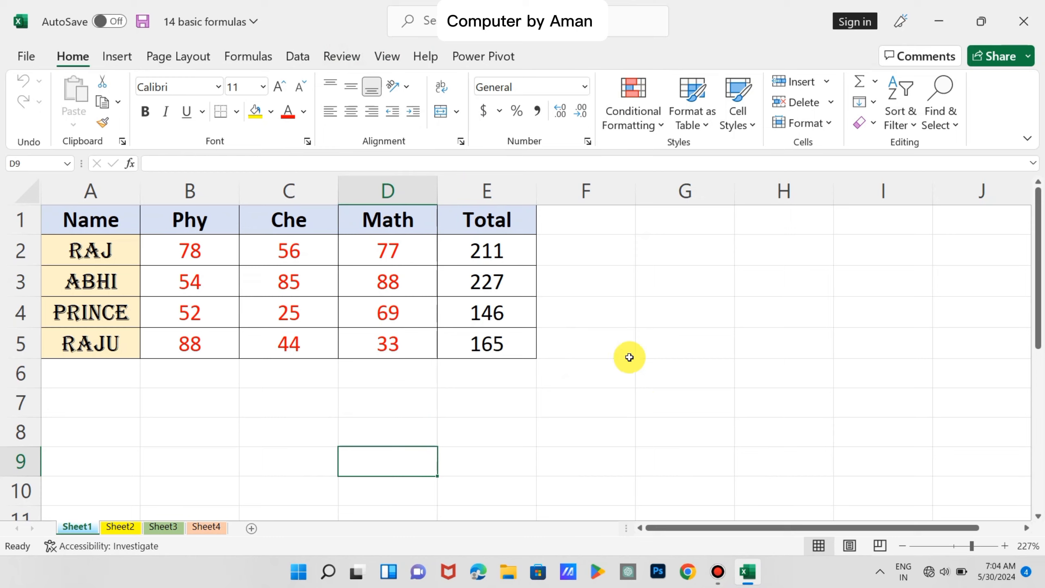
Step: Enter the label VLOOKUP in G4 and the student name from A3 as the lookup value in H4
{"action": "left_click", "coordinate": [679, 307]}
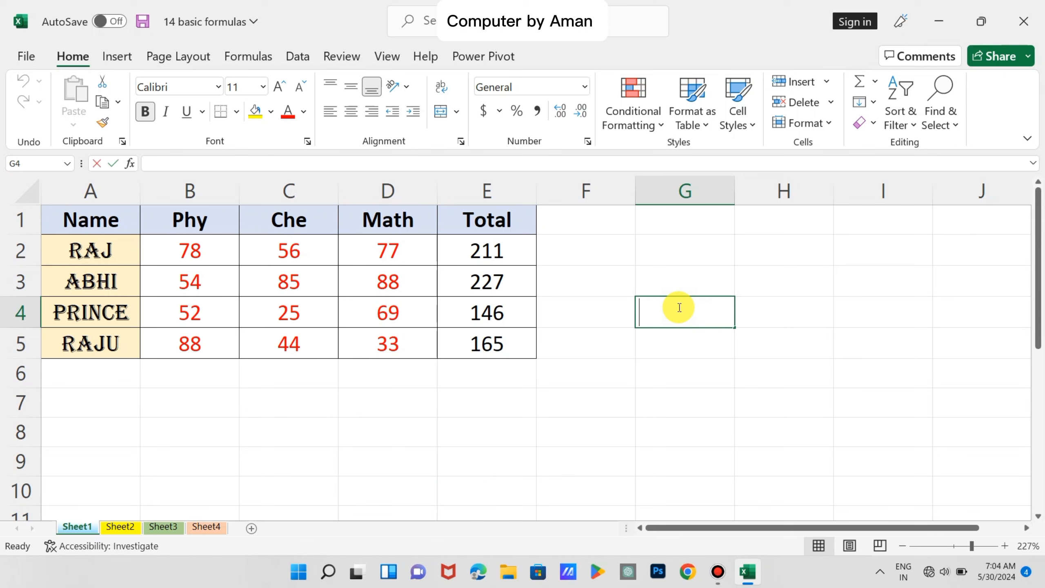
{"action": "type", "text": "VLOOKUP"}
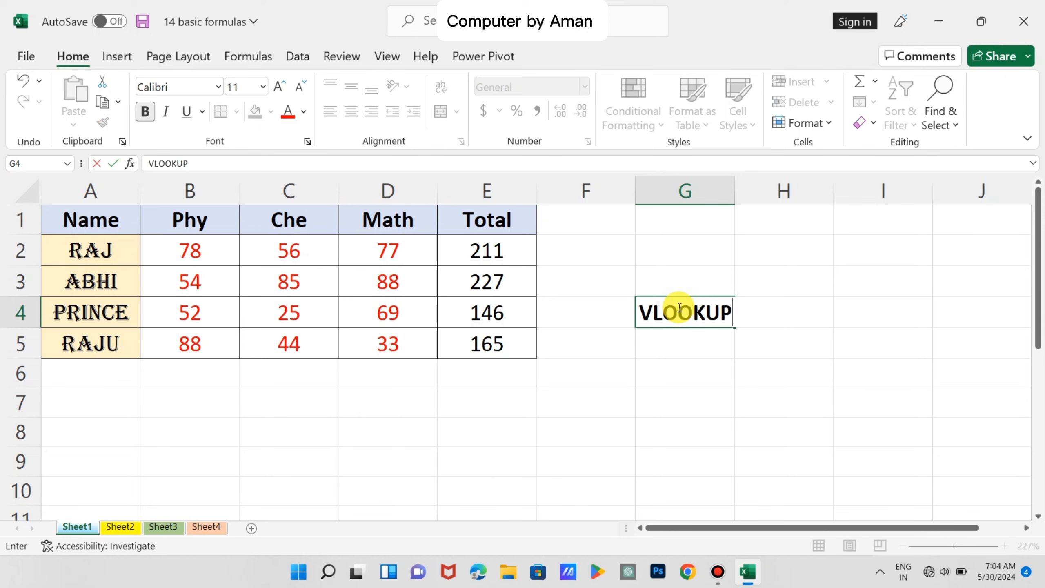
{"action": "left_click", "coordinate": [789, 342]}
{"action": "left_click", "coordinate": [786, 312]}
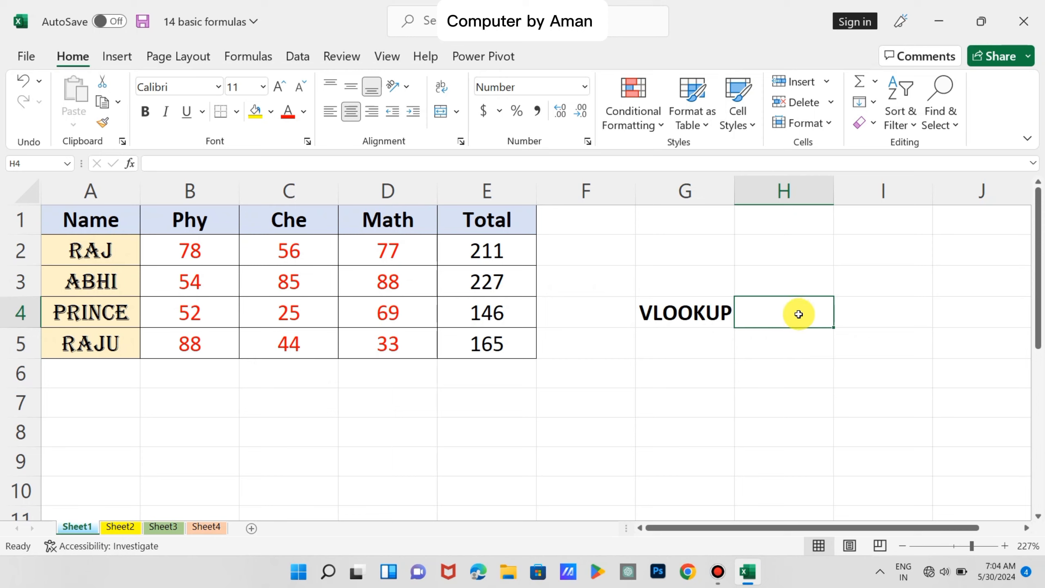
{"action": "type", "text": "ABHI"}
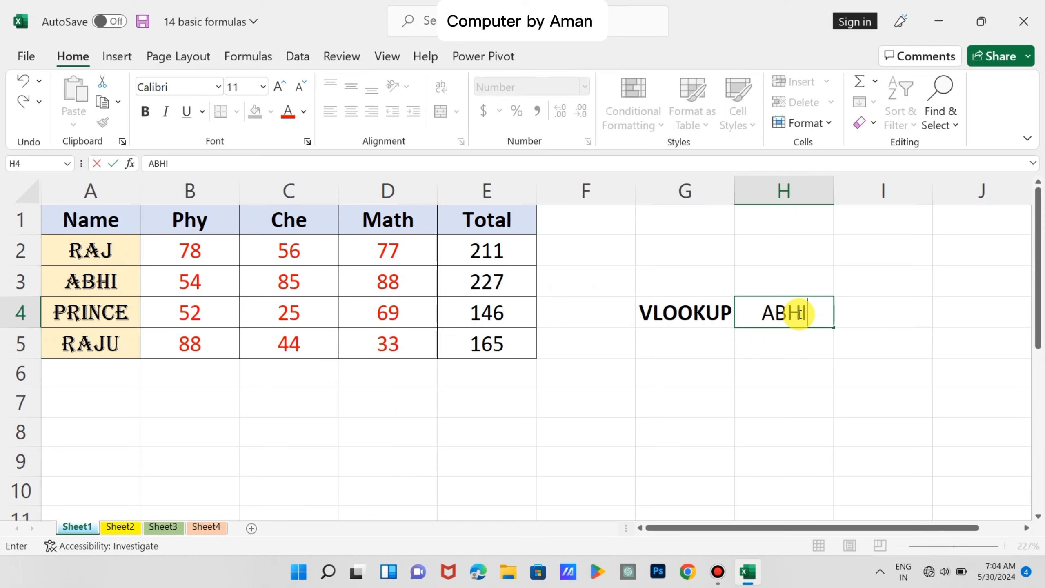
Step: Enter the formula =VLOOKUP(H4,A1:E5,5,0) in H5 to return the total of the student named in H4
{"action": "left_click", "coordinate": [791, 343]}
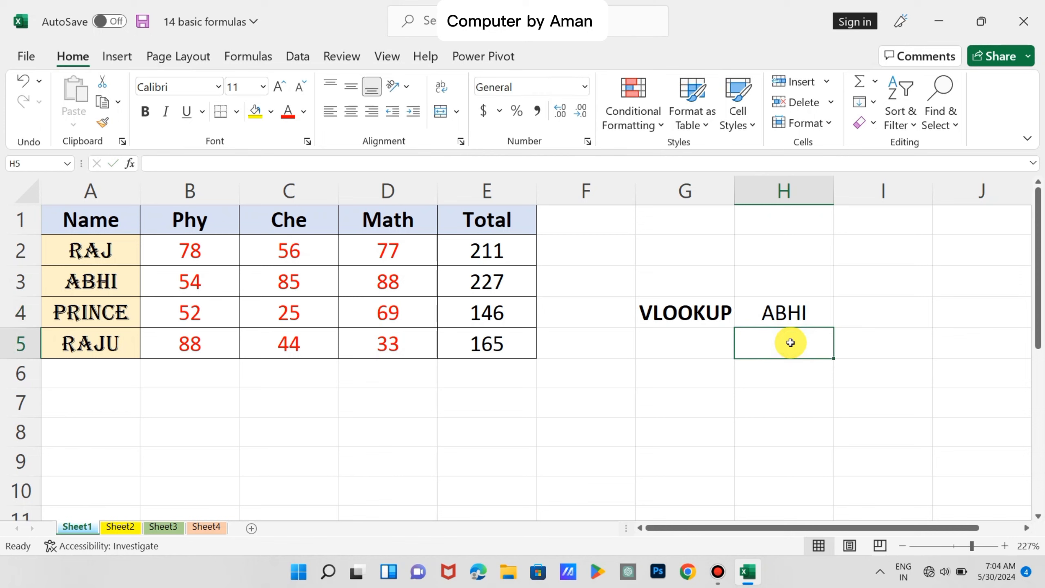
{"action": "type", "text": "="}
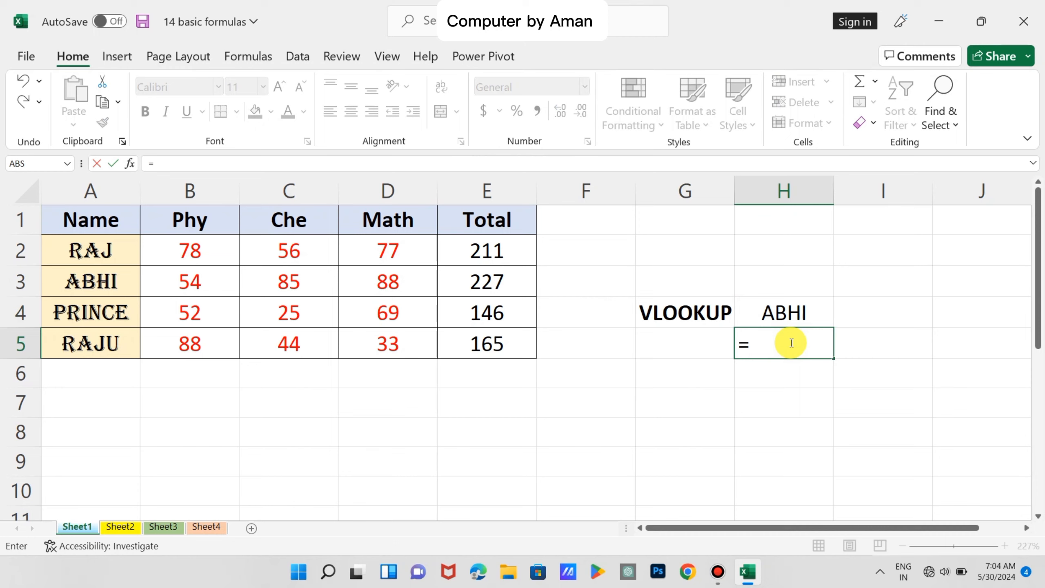
{"action": "type", "text": "VLOOKU"}
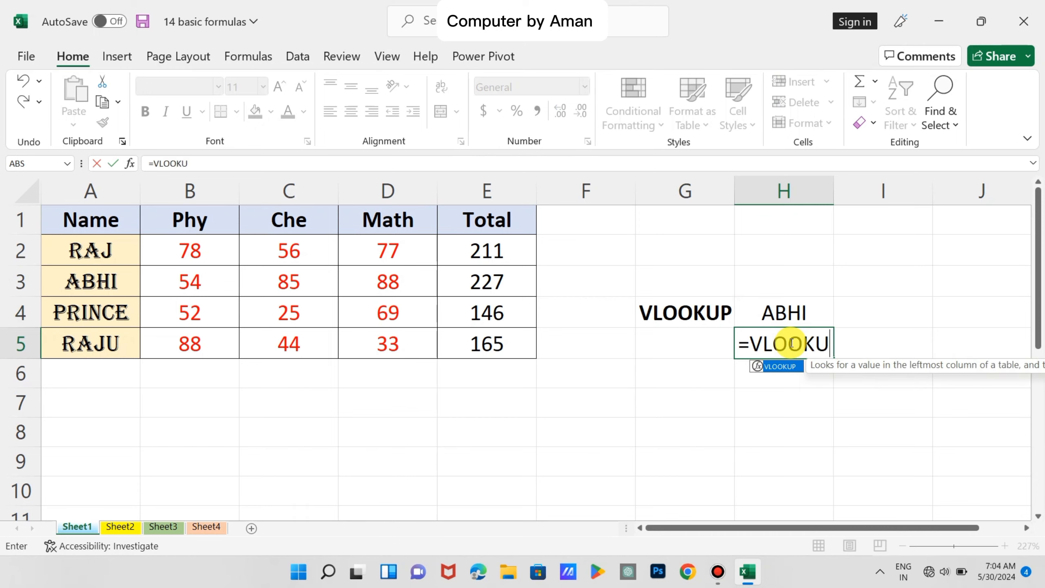
{"action": "type", "text": "P("}
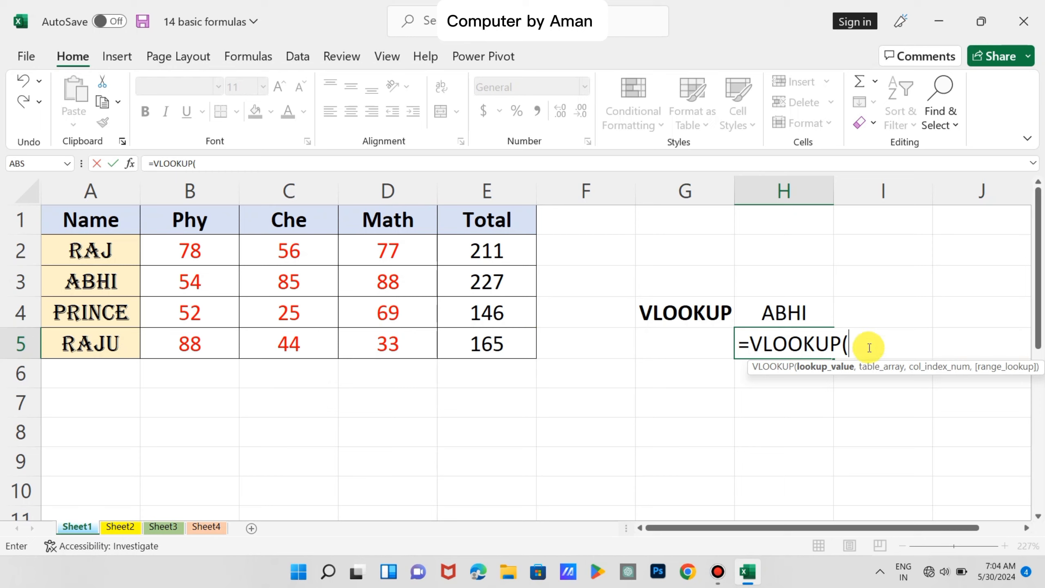
{"action": "left_click", "coordinate": [828, 373]}
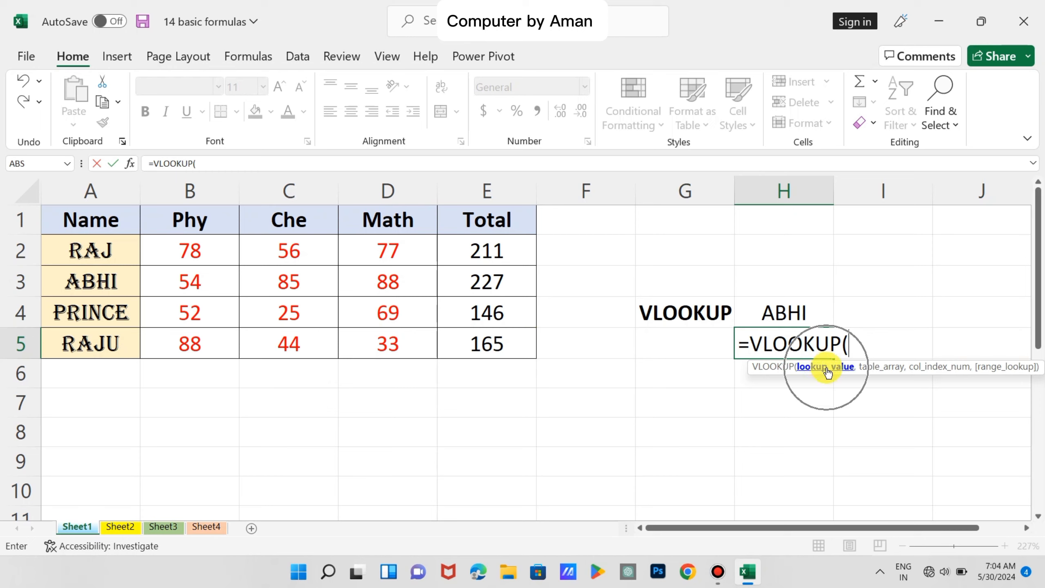
{"action": "key", "text": "ctrl"}
{"action": "key", "text": "ctrl"}
{"action": "key", "text": "ctrl"}
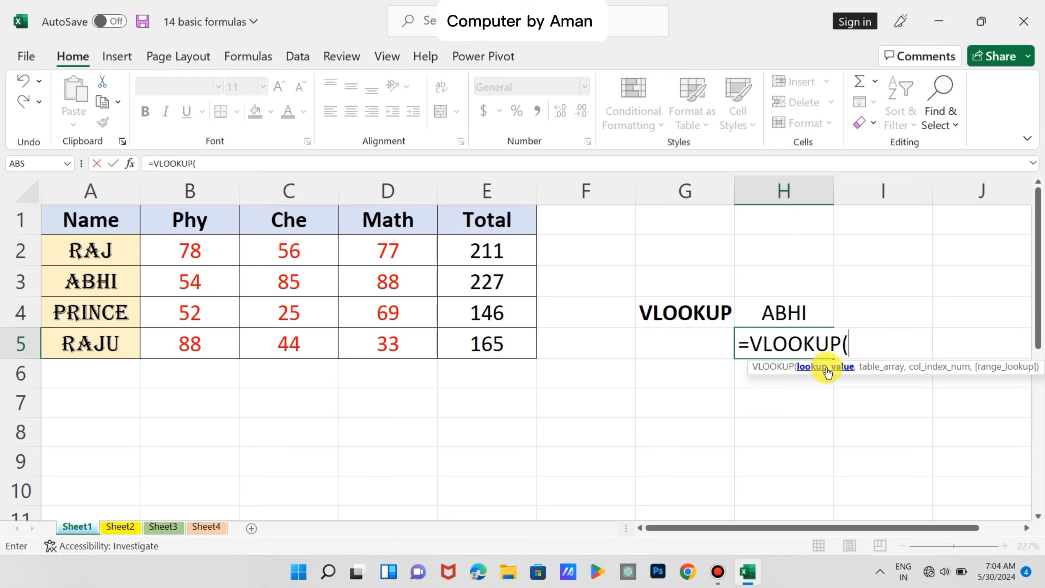
{"action": "left_click", "coordinate": [789, 320]}
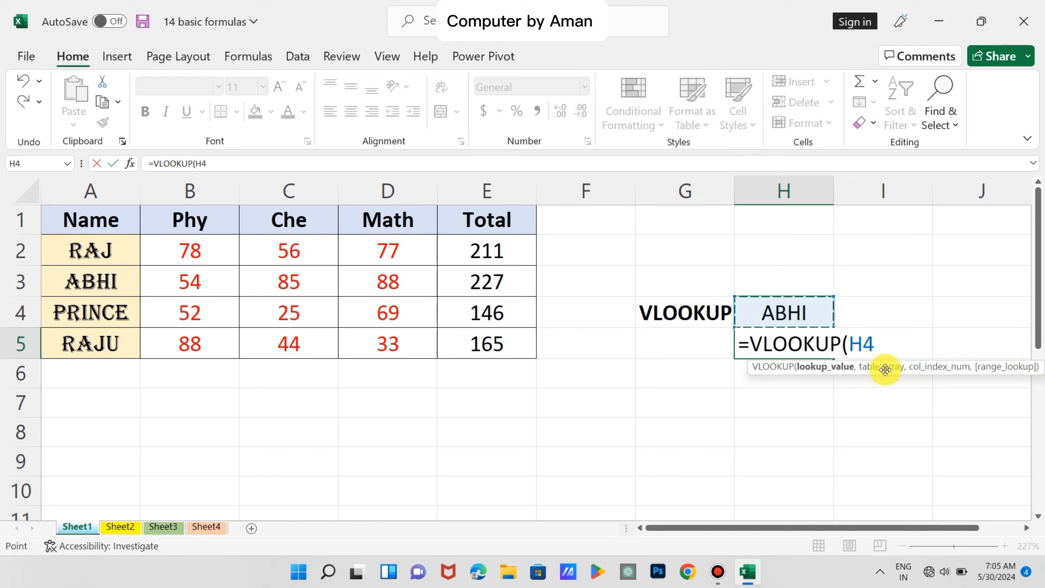
{"action": "type", "text": ","}
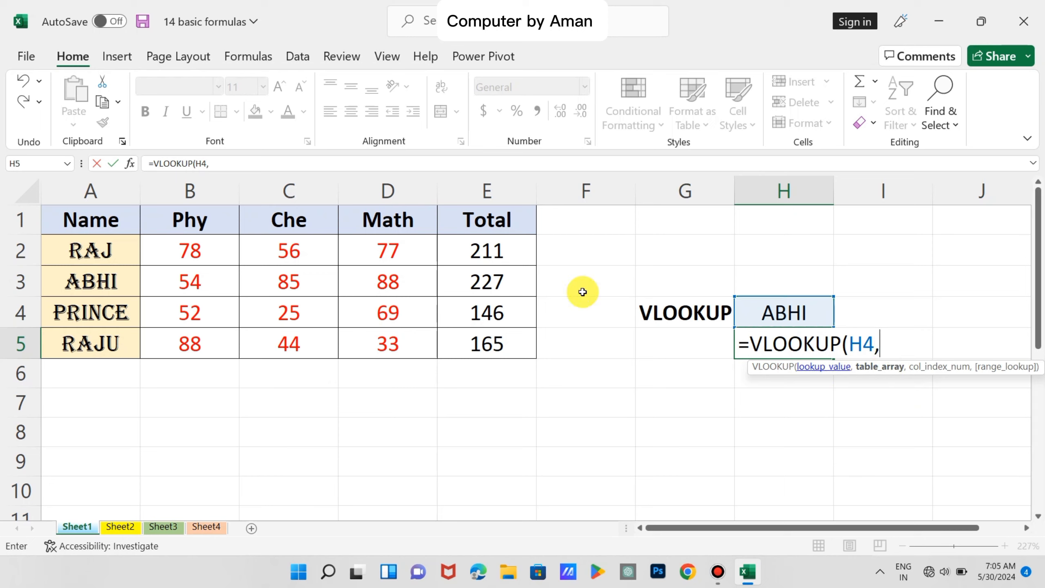
{"action": "left_click_drag", "start_coordinate": [94, 222], "coordinate": [527, 350]}
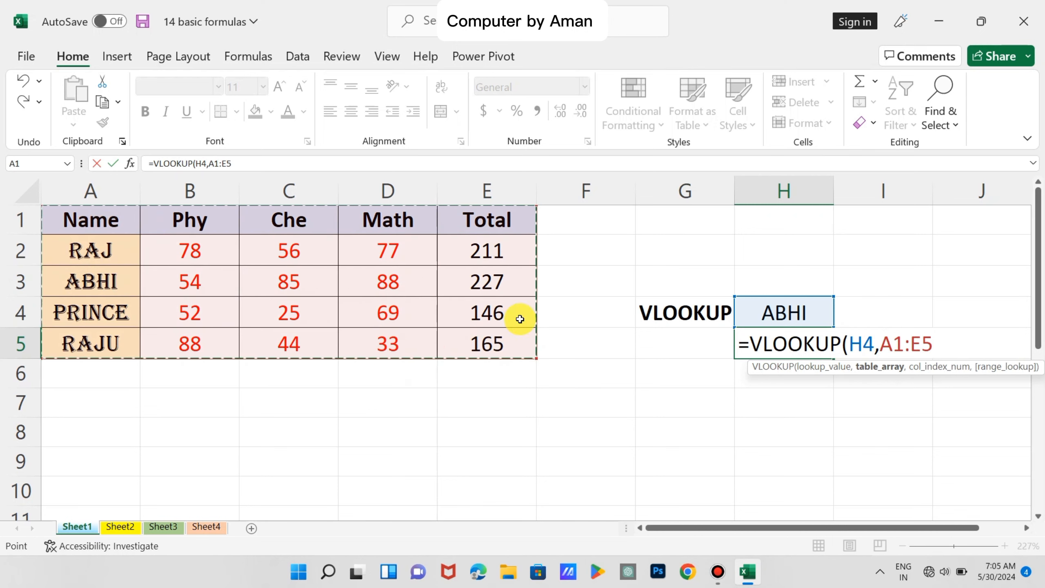
{"action": "type", "text": ",5"}
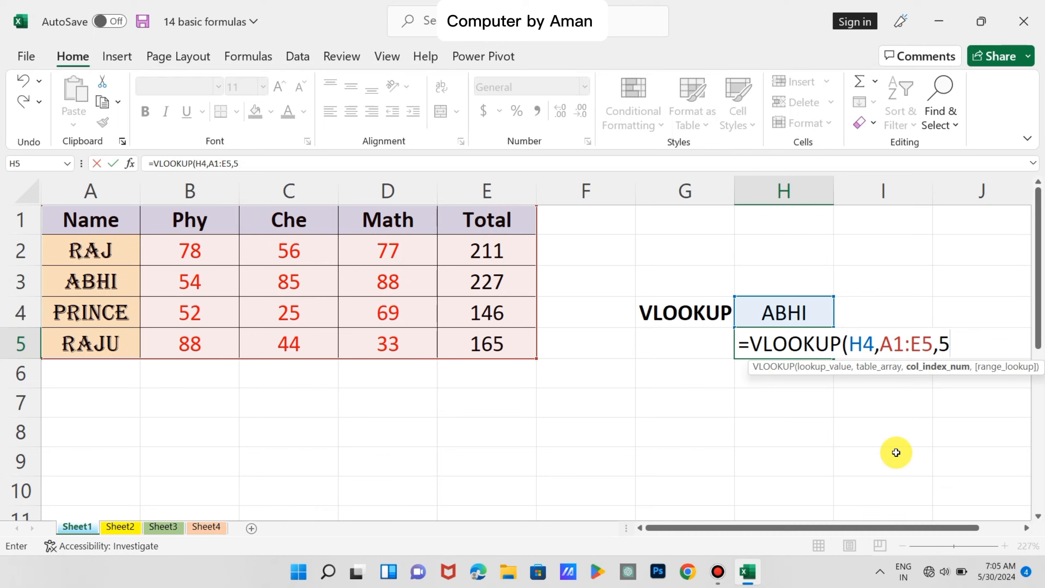
{"action": "type", "text": ",0"}
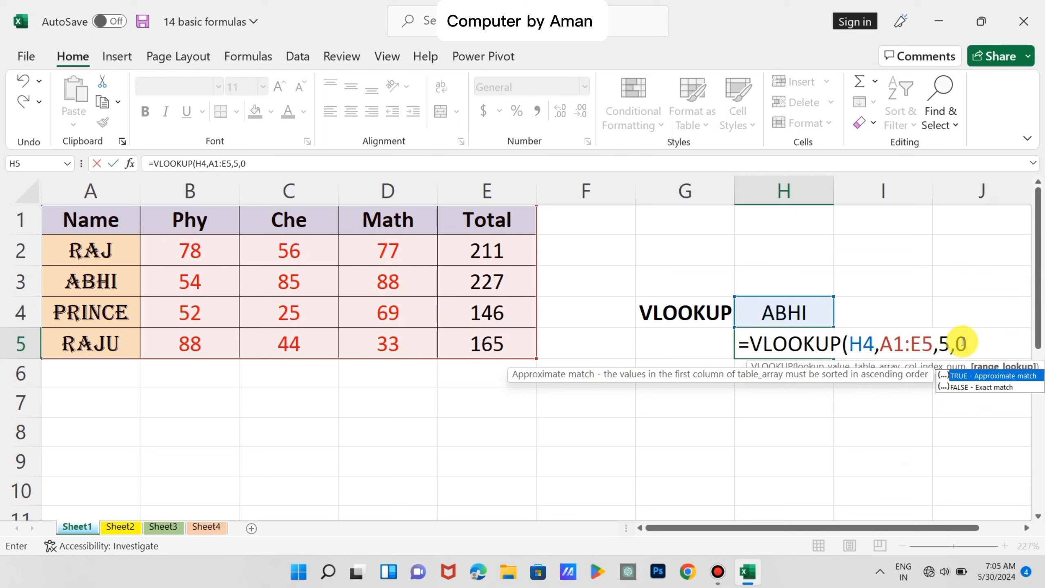
{"action": "type", "text": ")"}
{"action": "key", "text": "Return"}
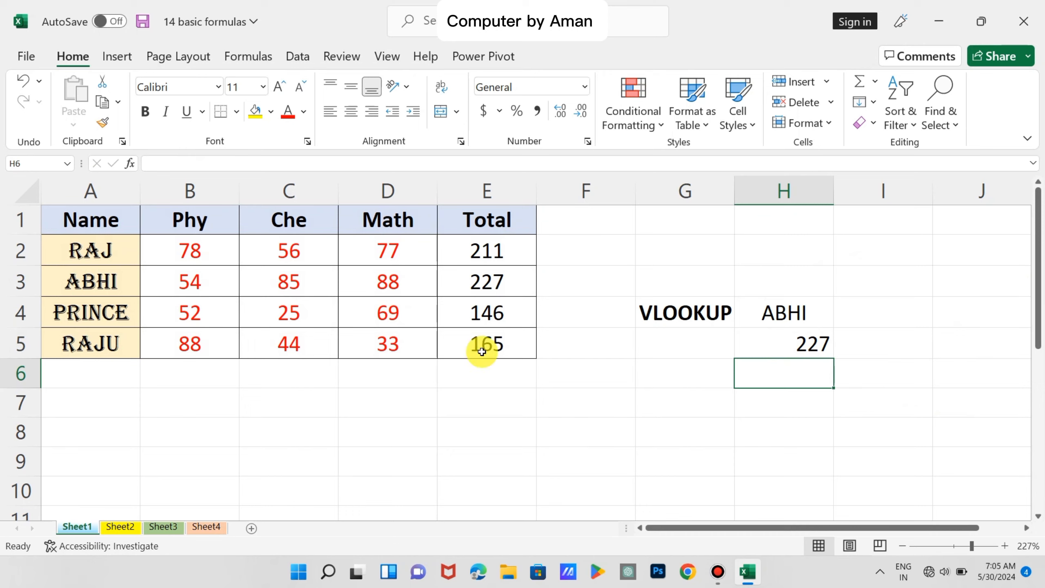
Step: Test the lookup by changing the name in H4 to the student in A2, and finally to the one in A5
{"action": "left_click", "coordinate": [787, 319]}
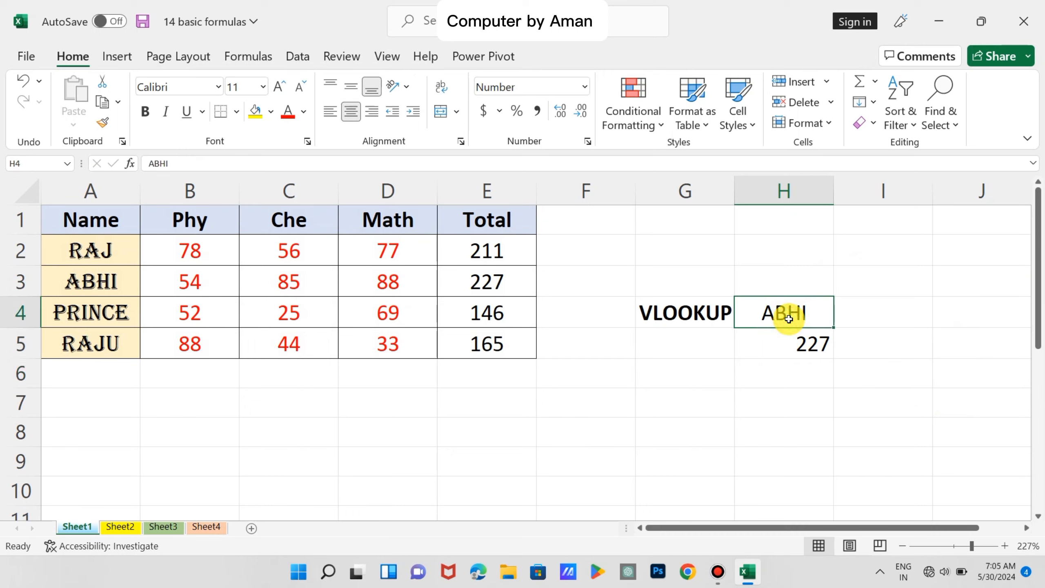
{"action": "type", "text": "RAJ"}
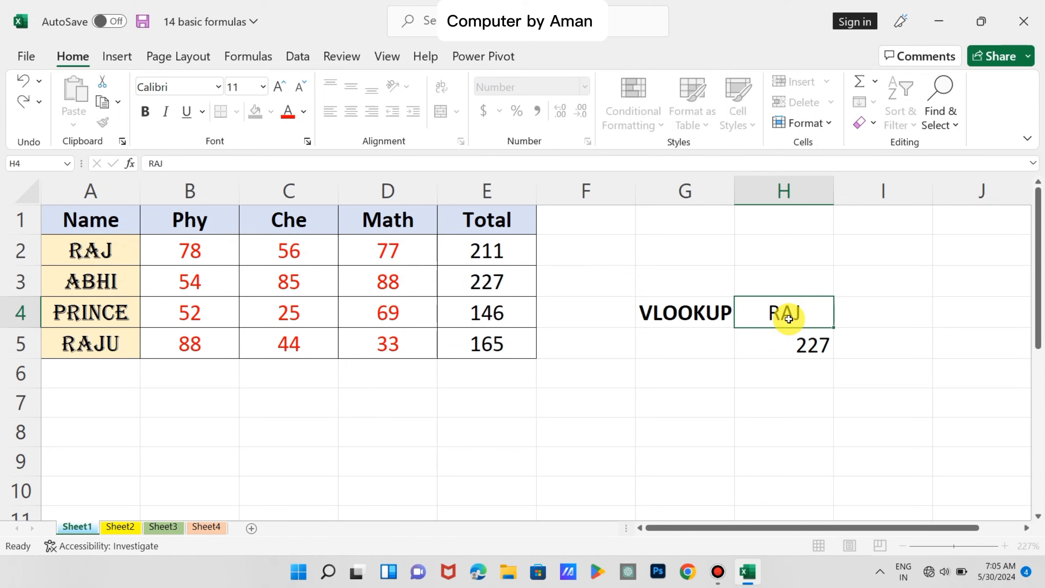
{"action": "key", "text": "Return"}
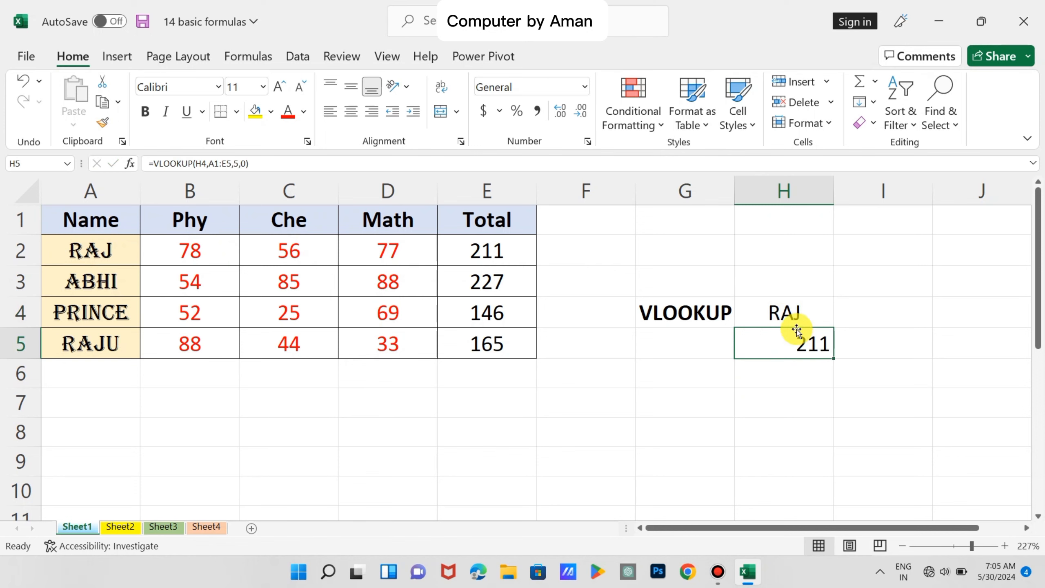
{"action": "left_click", "coordinate": [782, 314]}
{"action": "type", "text": "R"}
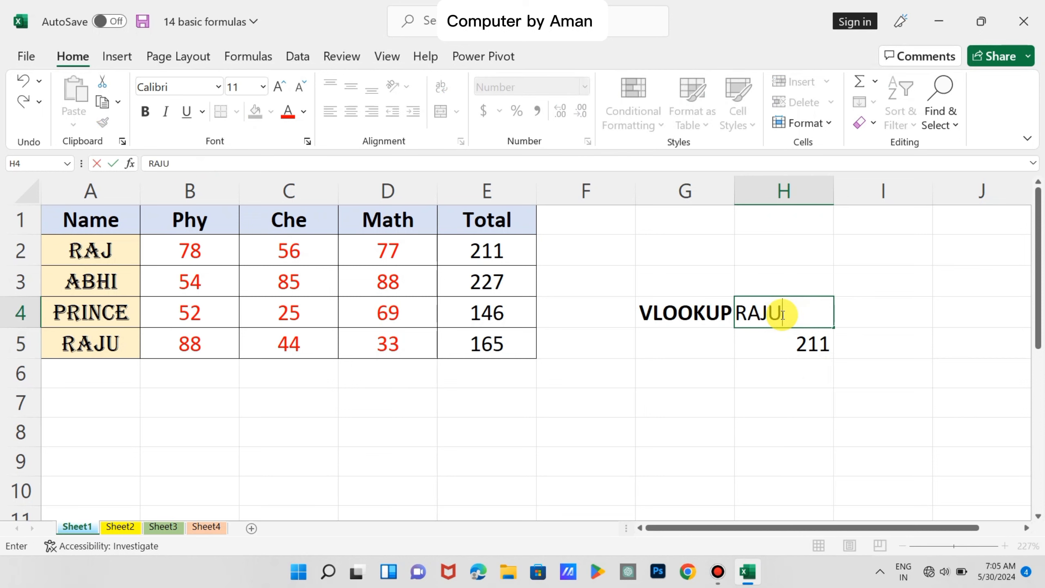
{"action": "key", "text": "Return"}
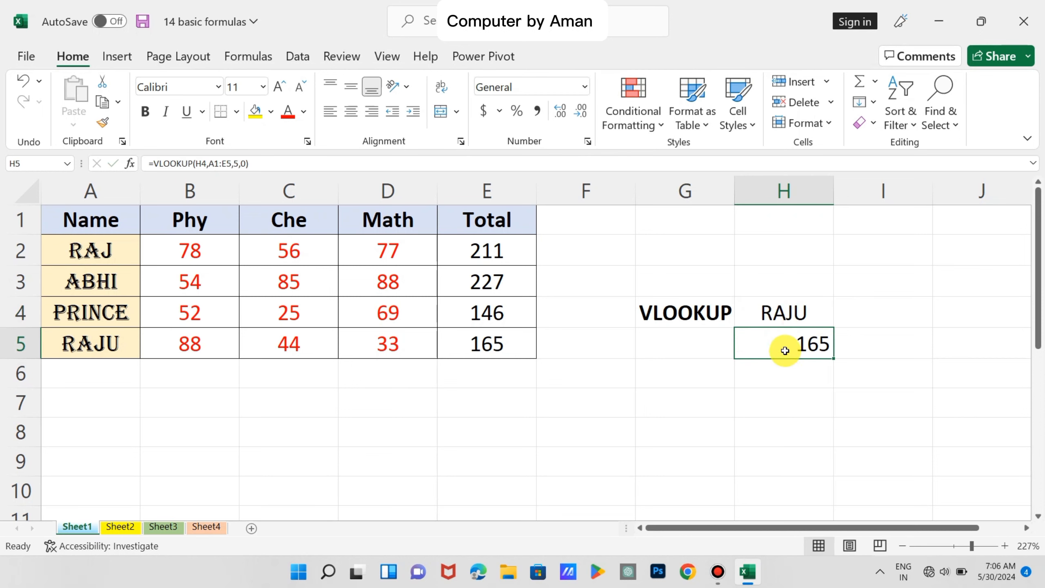
Step: Enter the label HLOOKUP in D8 and make it bold
{"action": "left_click", "coordinate": [354, 436]}
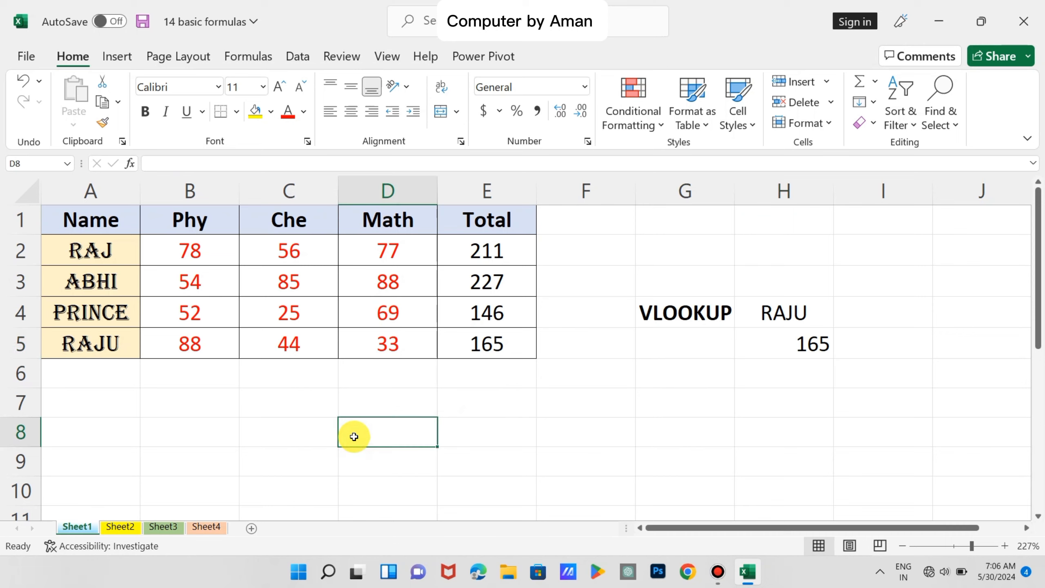
{"action": "type", "text": "h"}
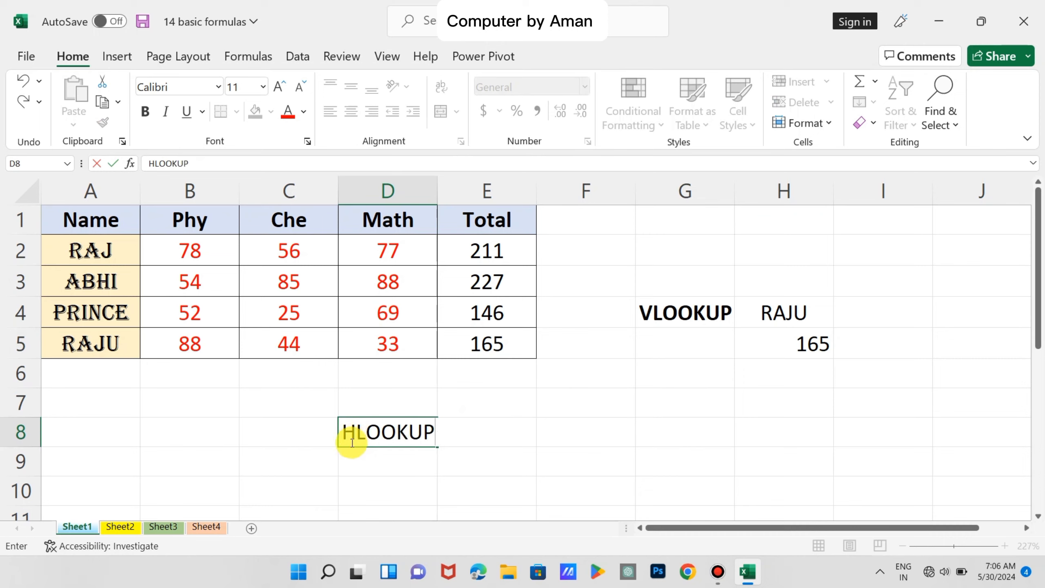
{"action": "type", "text": "LOOKUP"}
{"action": "key", "text": "Return"}
{"action": "left_click", "coordinate": [350, 434]}
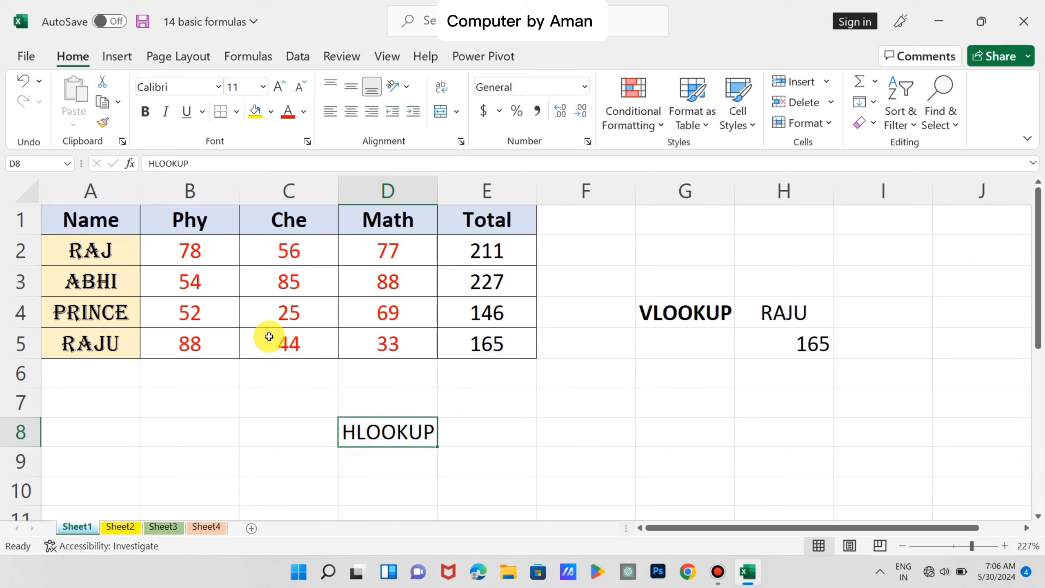
{"action": "left_click", "coordinate": [145, 111]}
Step: Enter Math as the lookup value in E8 and center it in the cell
{"action": "left_click", "coordinate": [463, 435]}
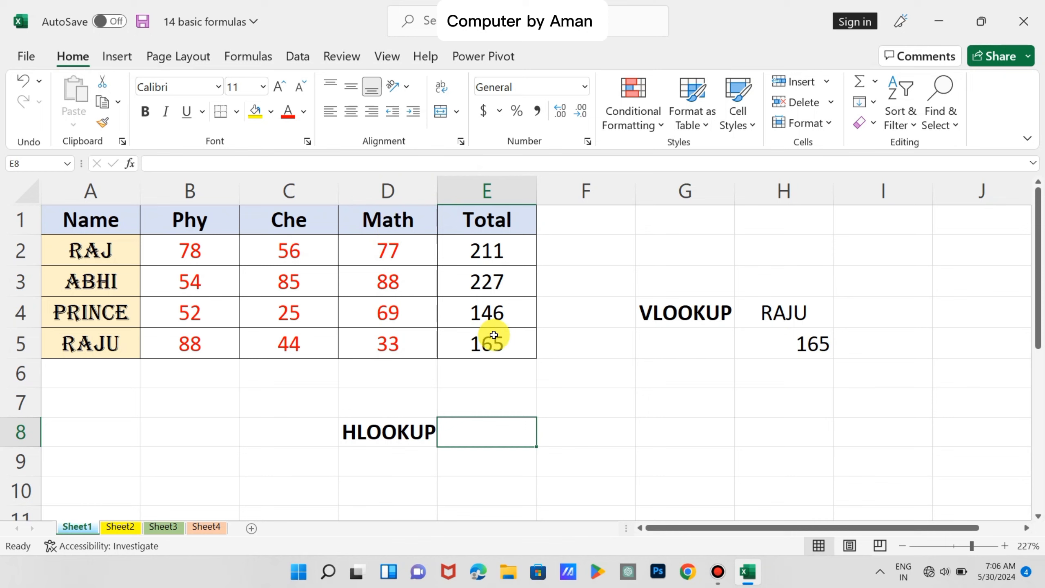
{"action": "type", "text": "Math"}
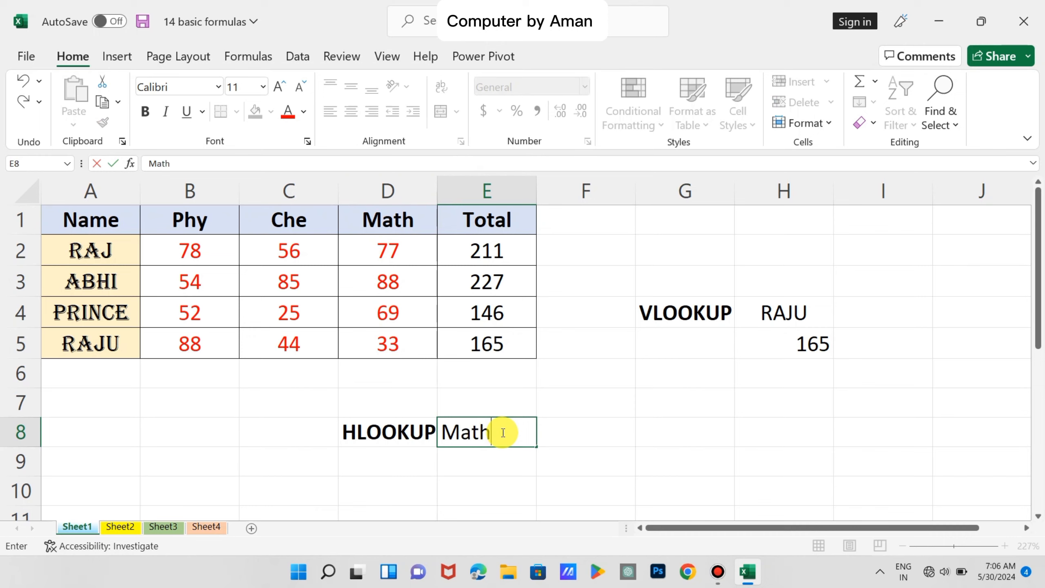
{"action": "left_click", "coordinate": [493, 469]}
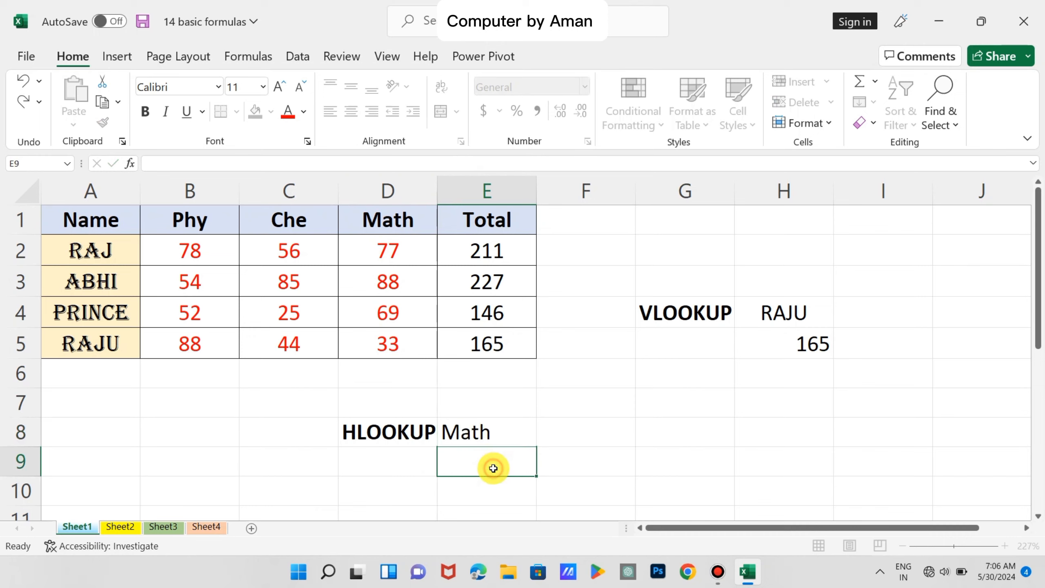
{"action": "left_click", "coordinate": [489, 433]}
{"action": "left_click", "coordinate": [352, 115]}
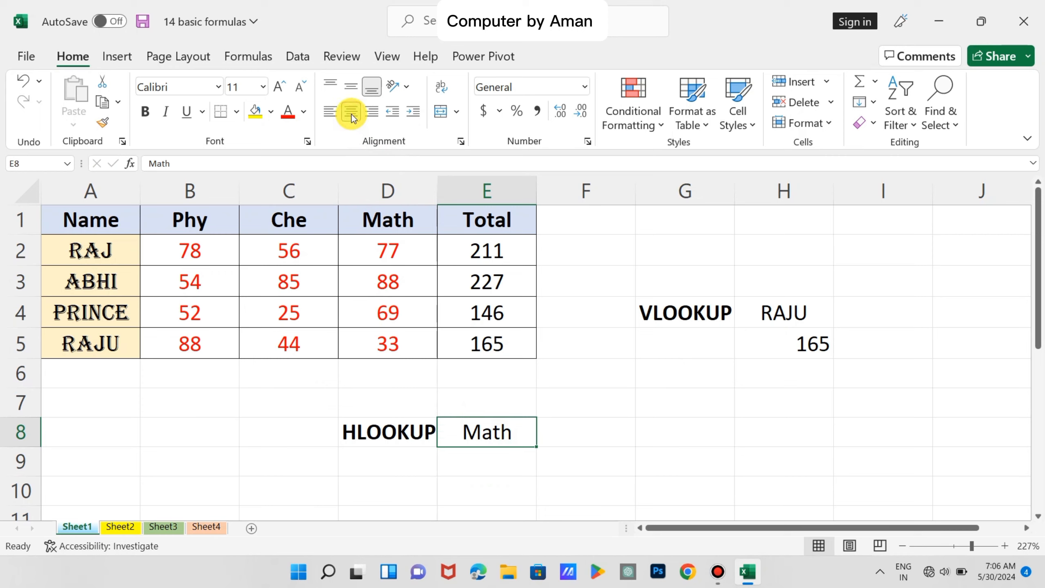
Step: Enter the formula =HLOOKUP(E8,A1:E5,5,0) in E9 to return the fifth-row mark for the subject in E8
{"action": "left_click", "coordinate": [477, 467]}
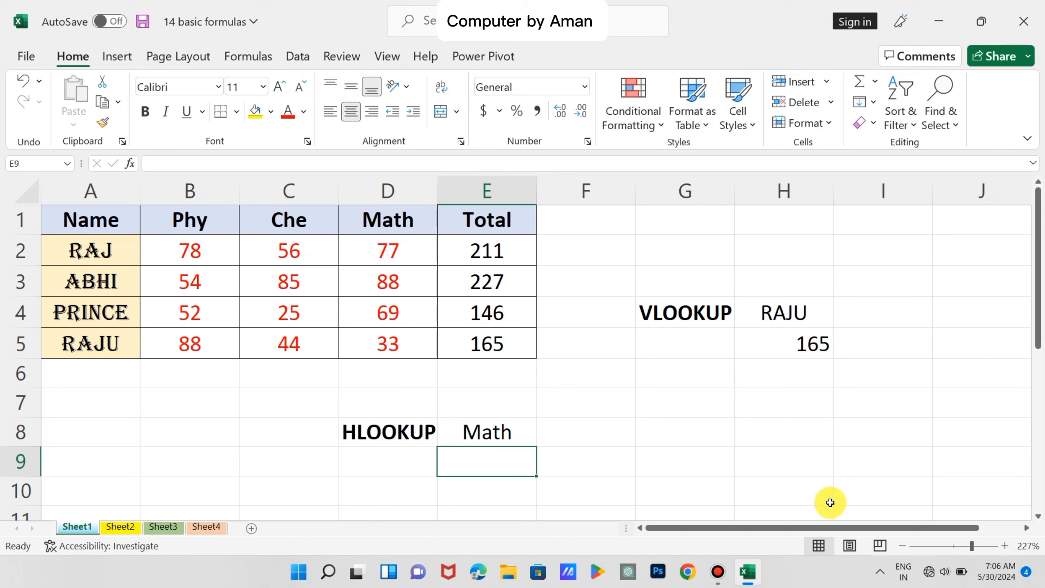
{"action": "type", "text": "="}
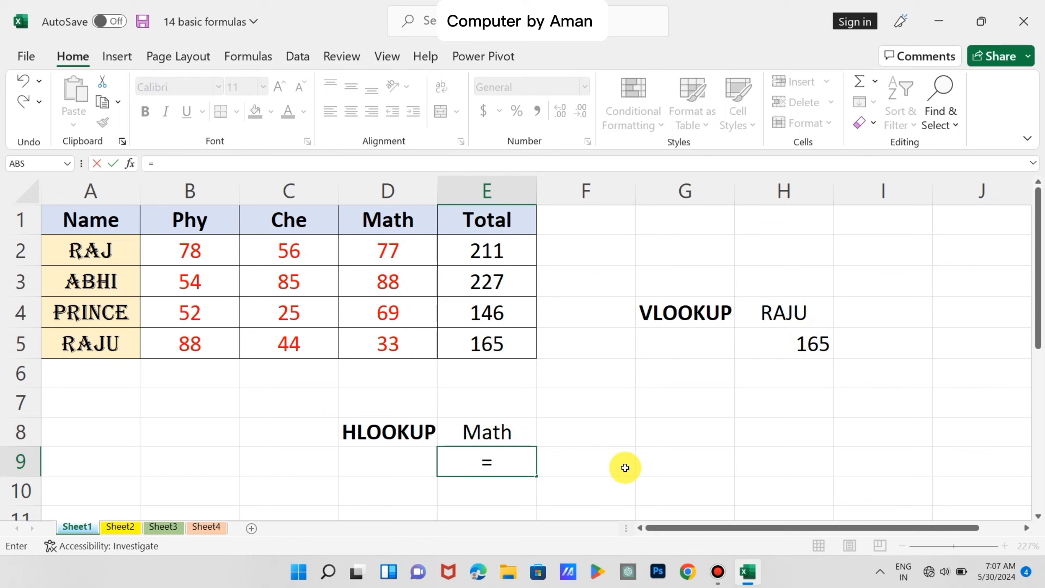
{"action": "type", "text": "hlookup"}
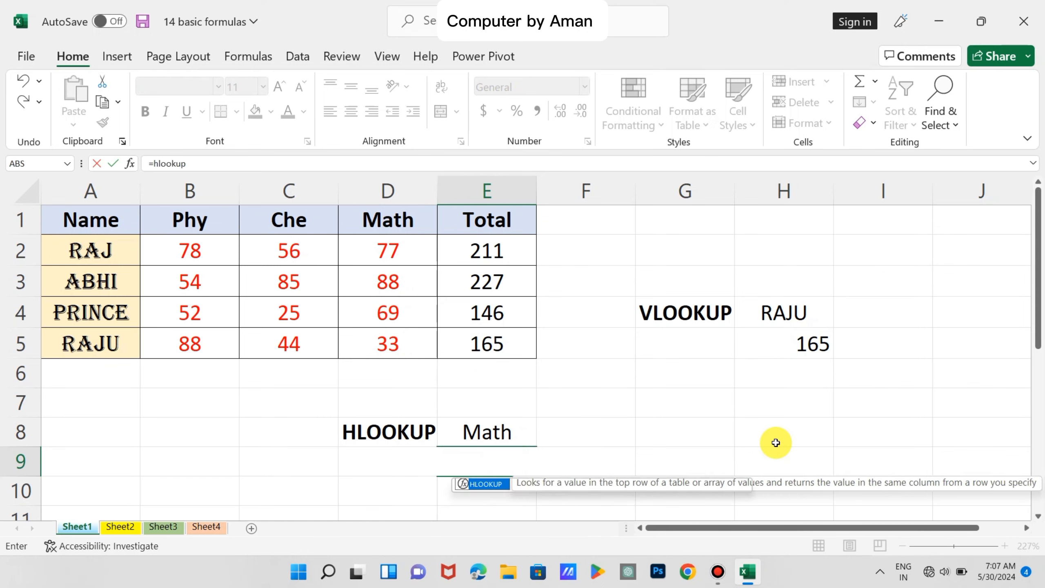
{"action": "type", "text": "("}
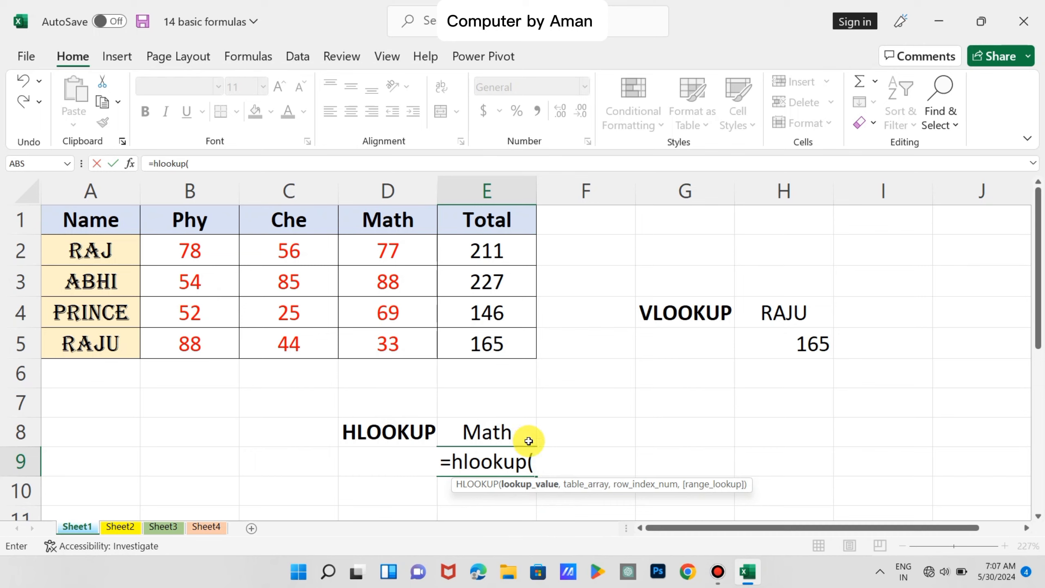
{"action": "left_click", "coordinate": [506, 434]}
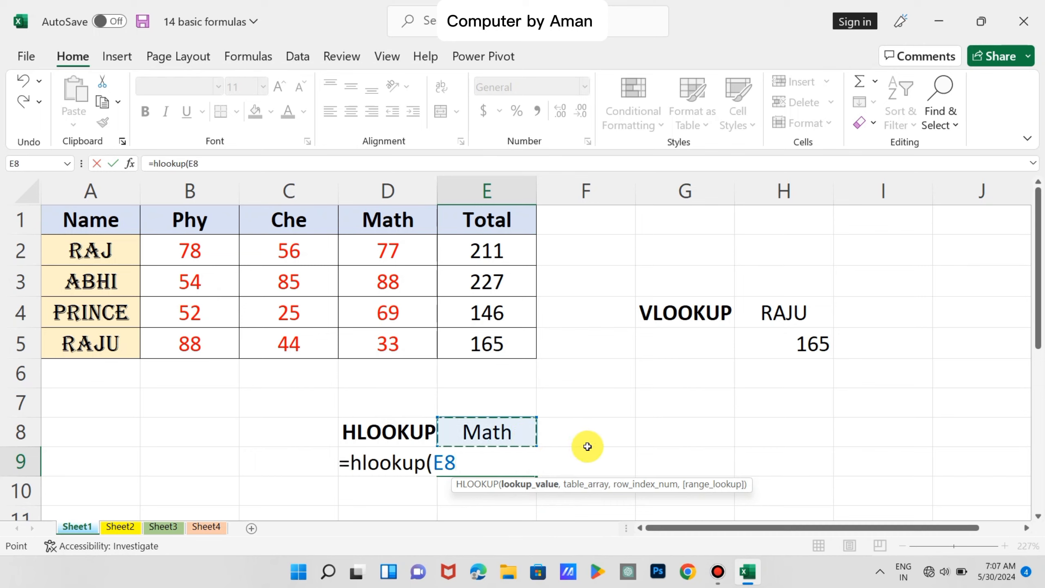
{"action": "type", "text": ","}
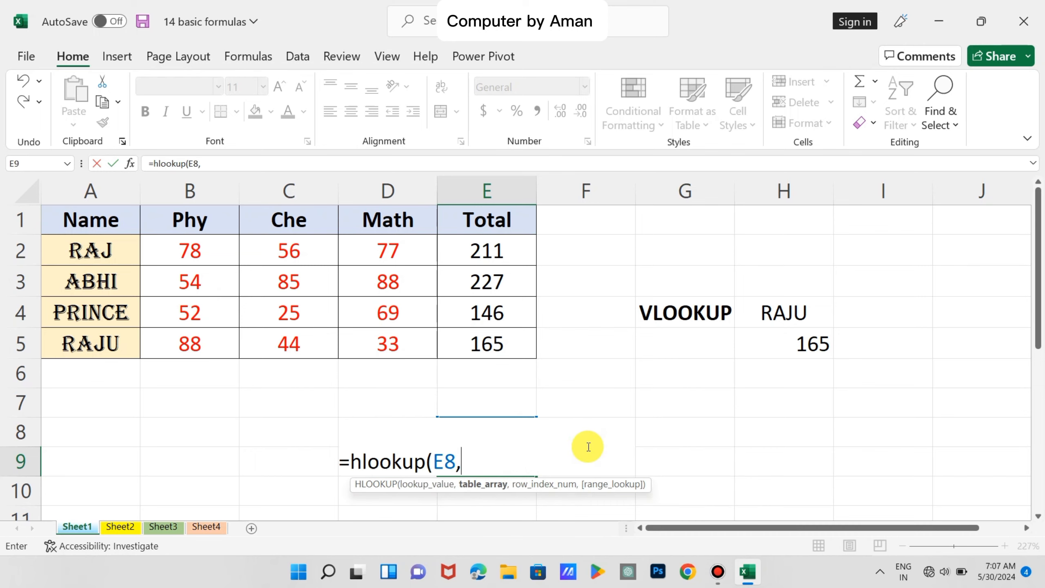
{"action": "left_click", "coordinate": [483, 493]}
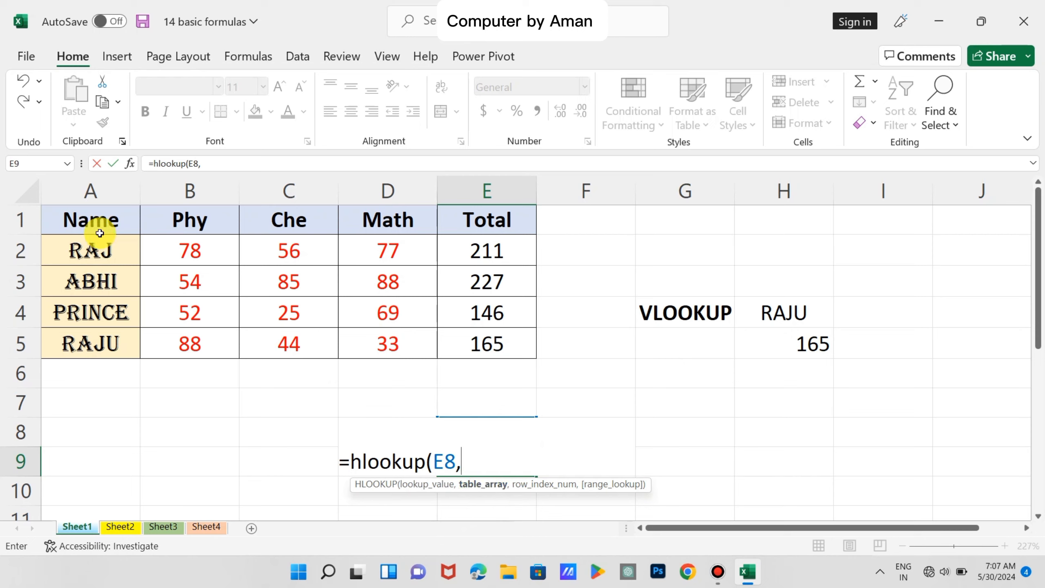
{"action": "left_click_drag", "start_coordinate": [97, 218], "coordinate": [452, 341]}
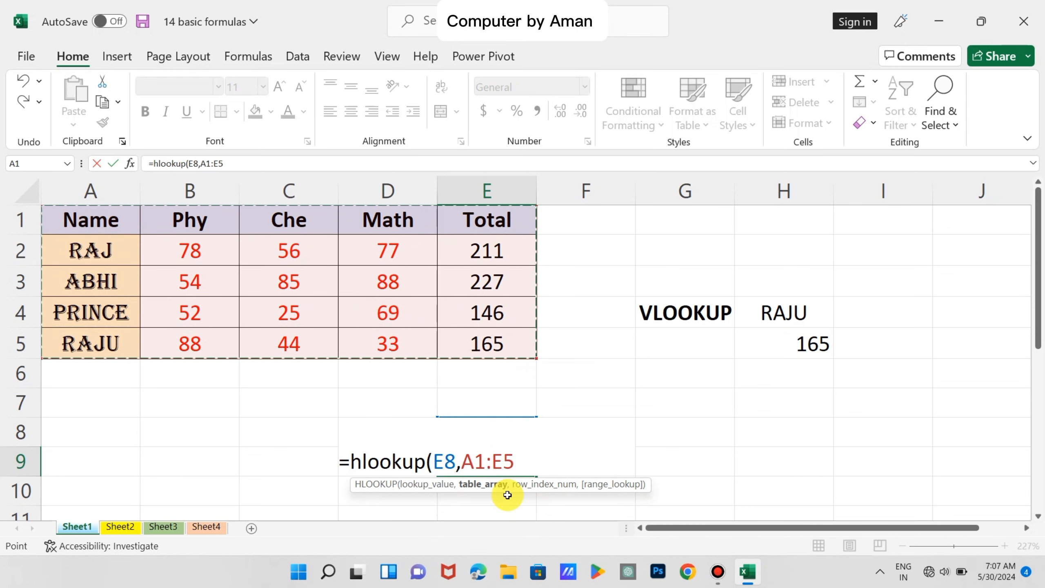
{"action": "type", "text": ","}
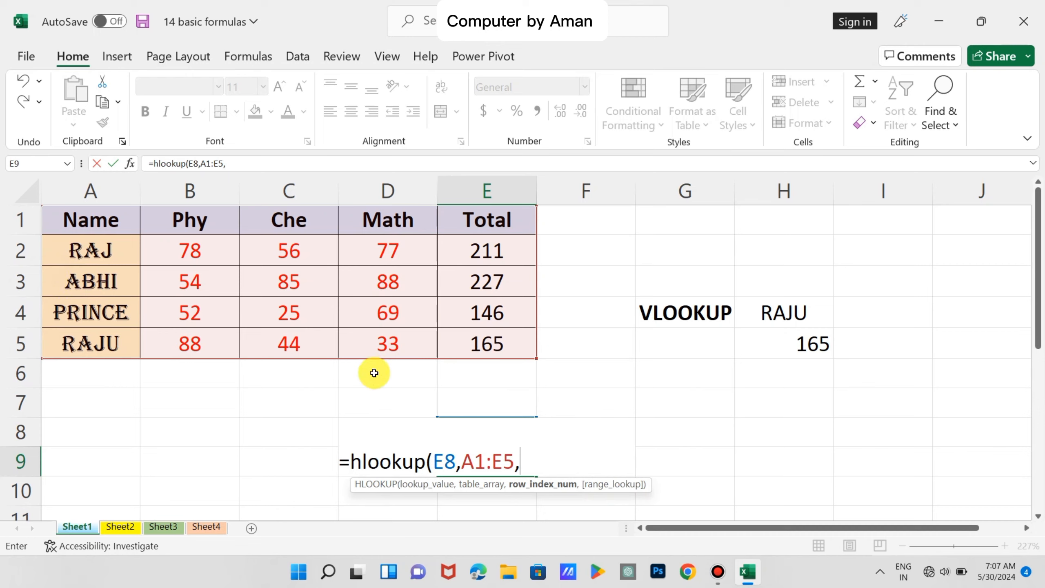
{"action": "type", "text": "5,"}
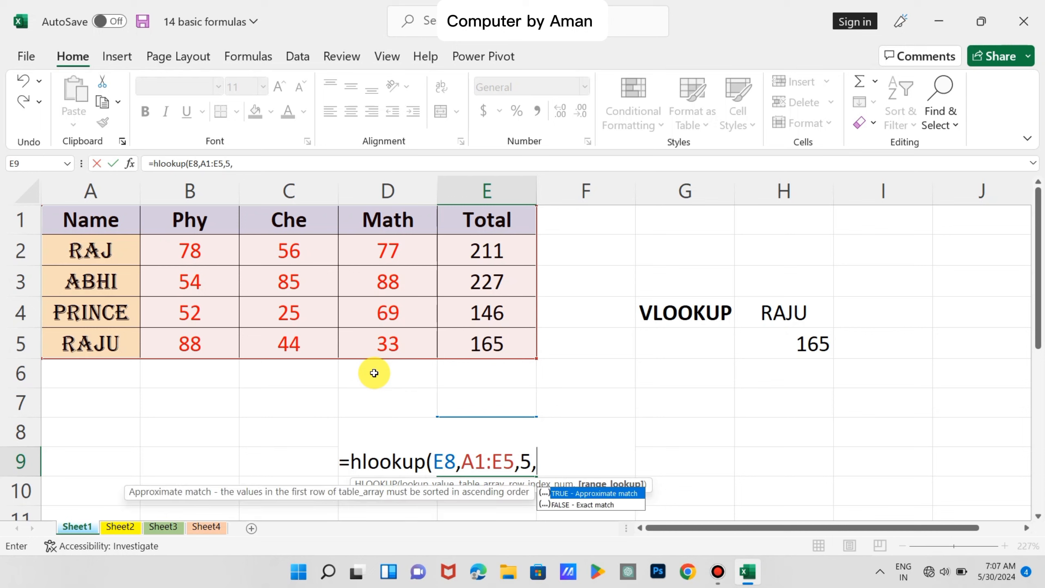
{"action": "type", "text": "0)"}
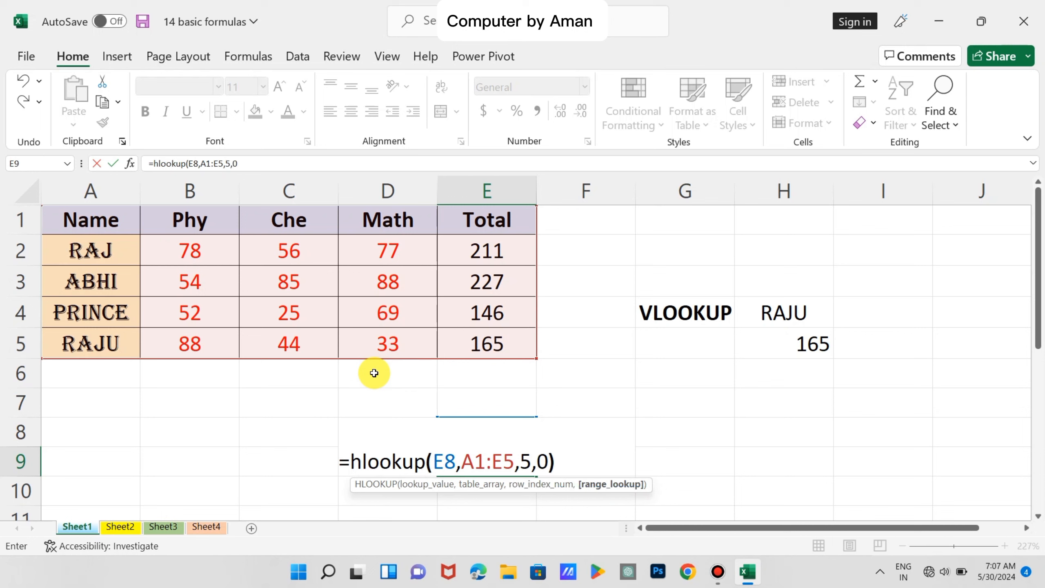
{"action": "key", "text": "Return"}
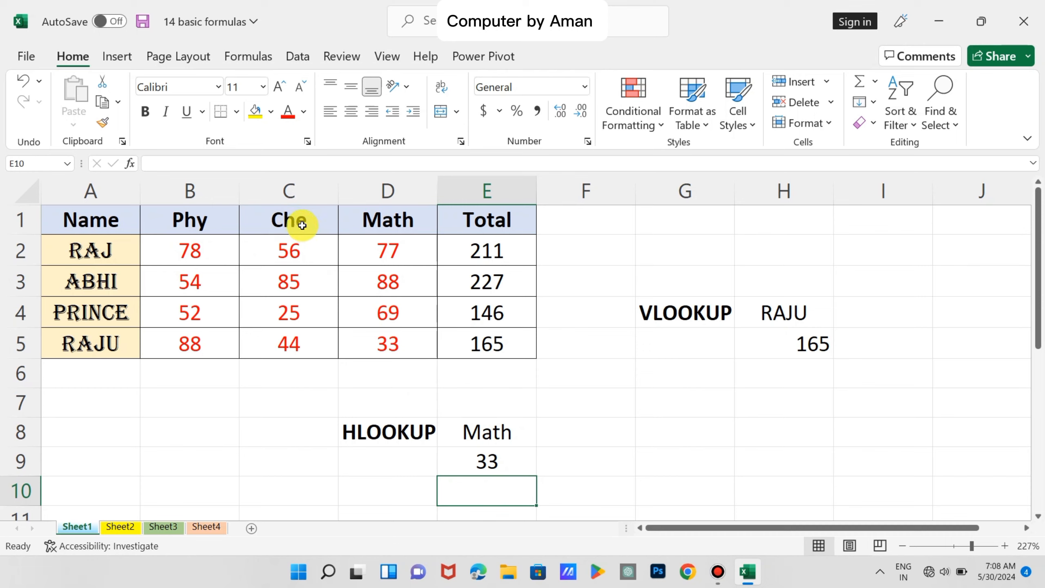
Step: Test the horizontal lookup by changing the heading in E8 to Che, and finally to Total
{"action": "left_click", "coordinate": [500, 430]}
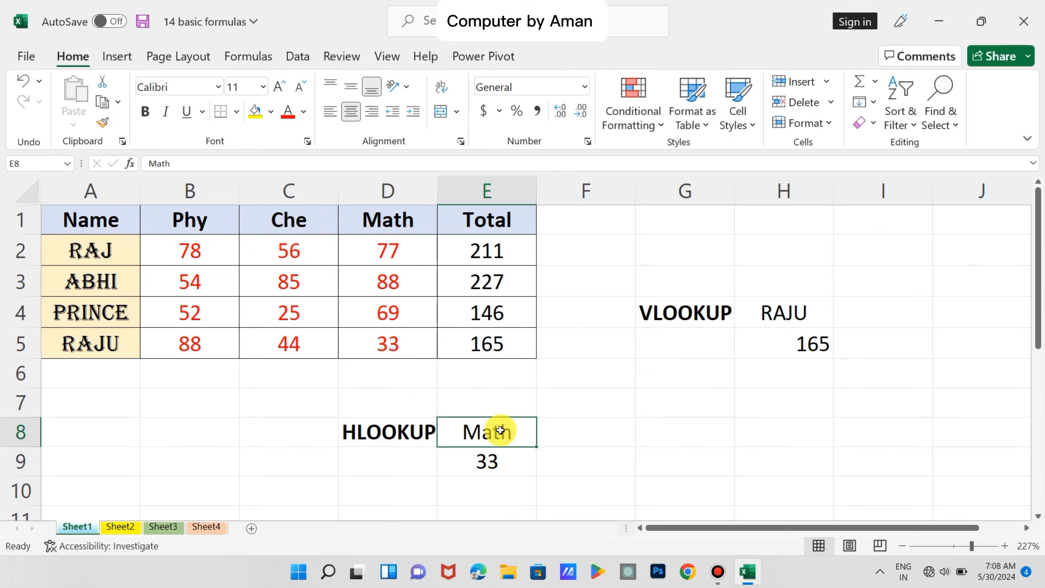
{"action": "type", "text": "Che"}
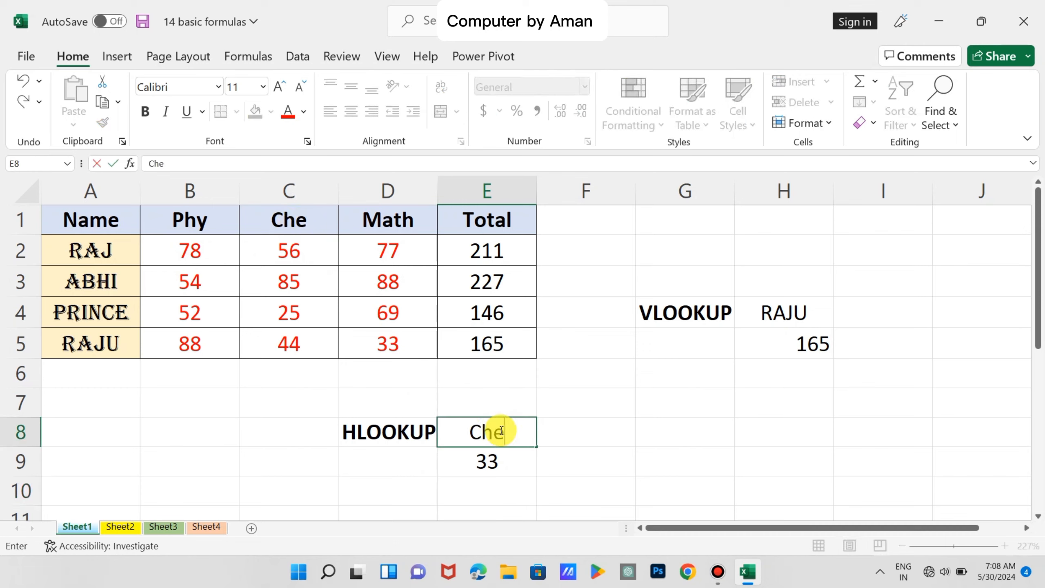
{"action": "key", "text": "Return"}
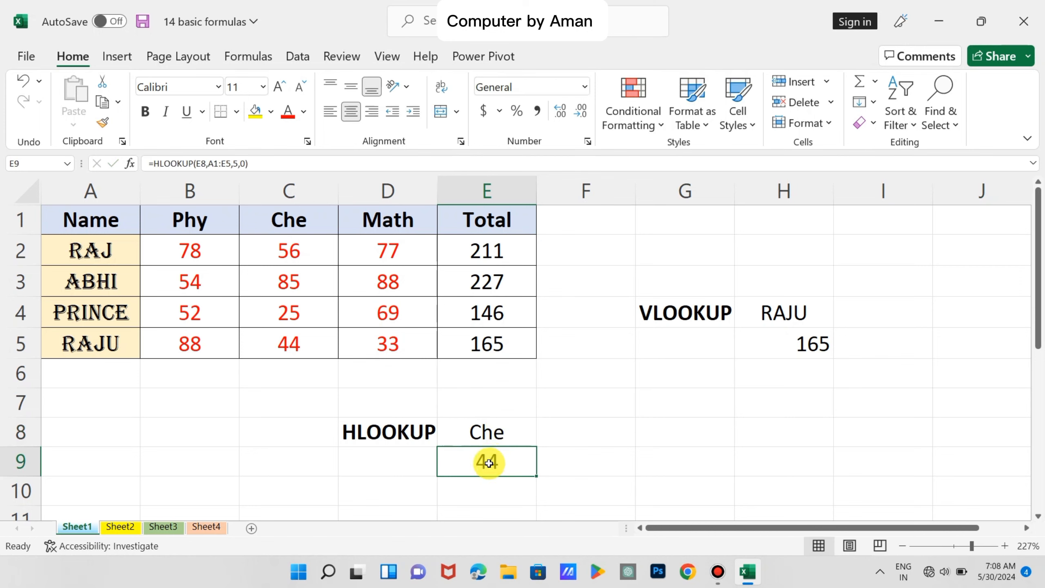
{"action": "left_click", "coordinate": [493, 439]}
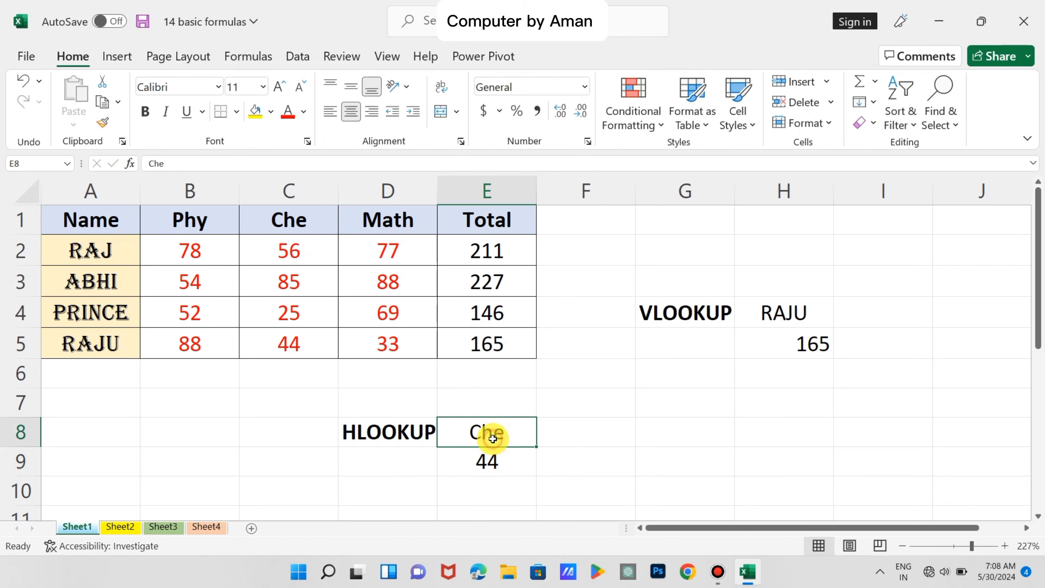
{"action": "type", "text": "To"}
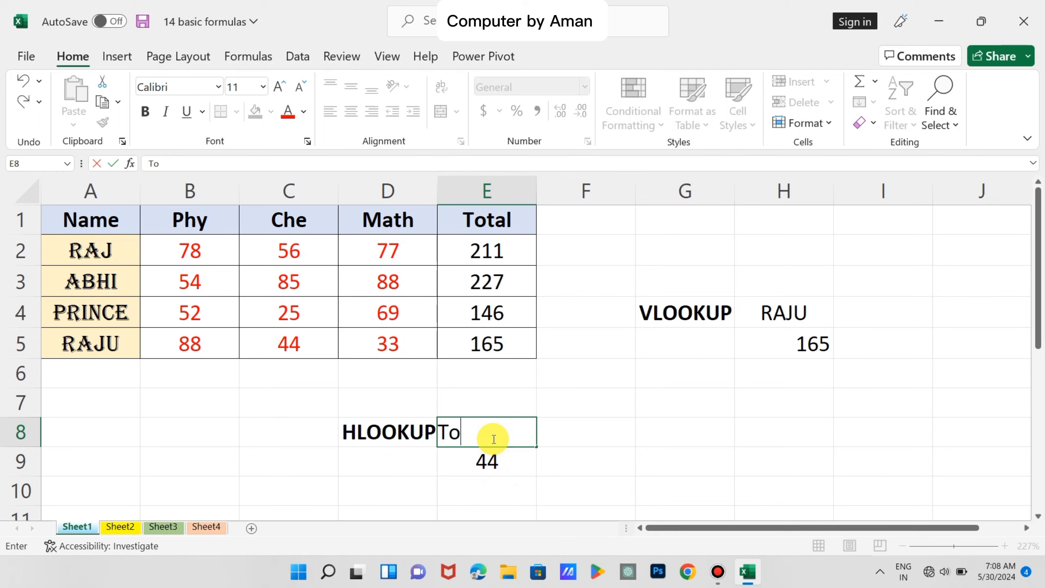
{"action": "type", "text": "tal"}
{"action": "key", "text": "Return"}
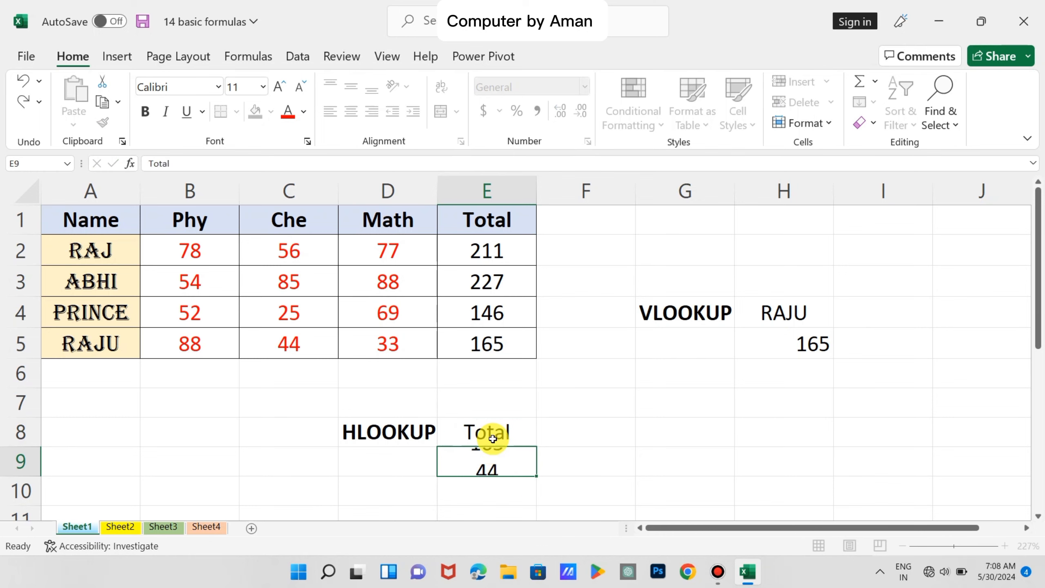